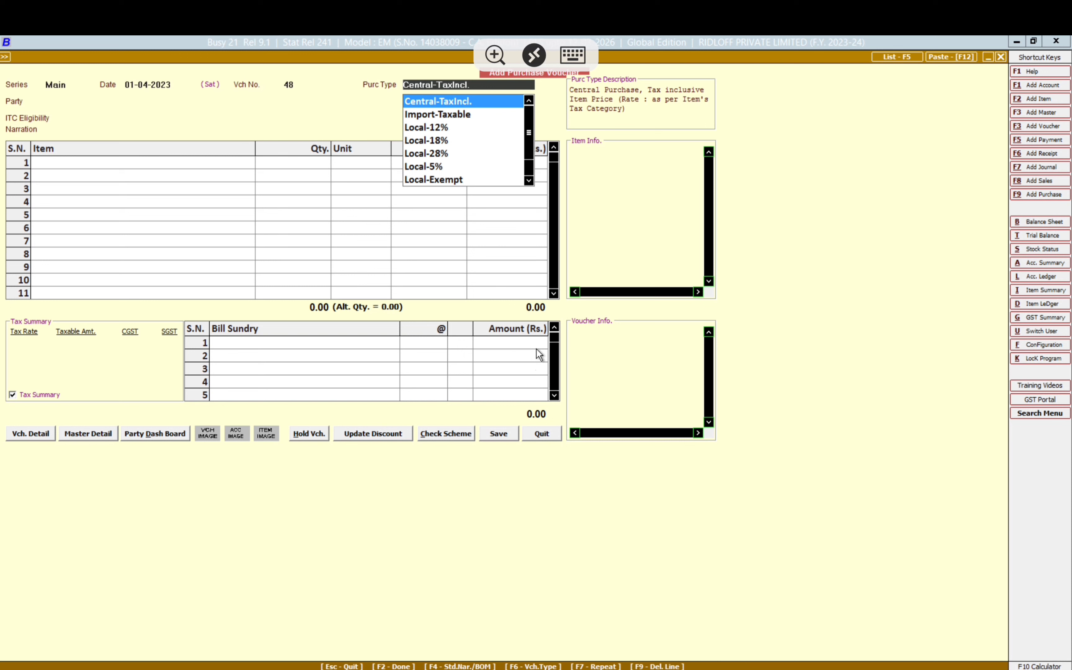
Step: Set the purchase type to Local-TaxIncl., choose Abc Trading Co. as the party, and continue past the GSTIN warning
text(l in)
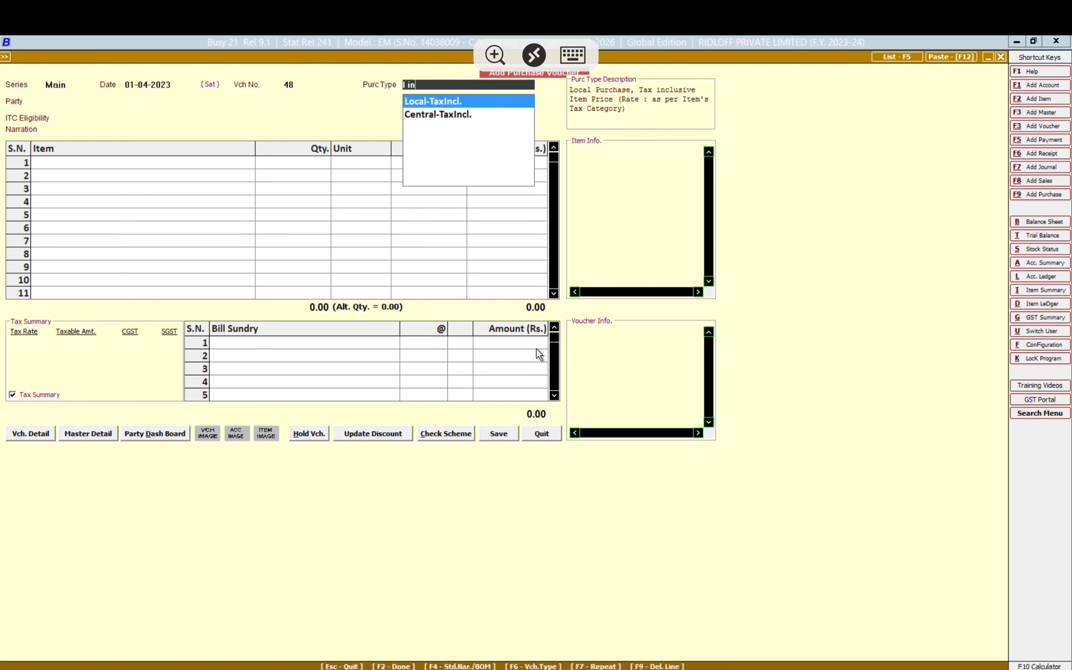
key(Return)
key(Return)
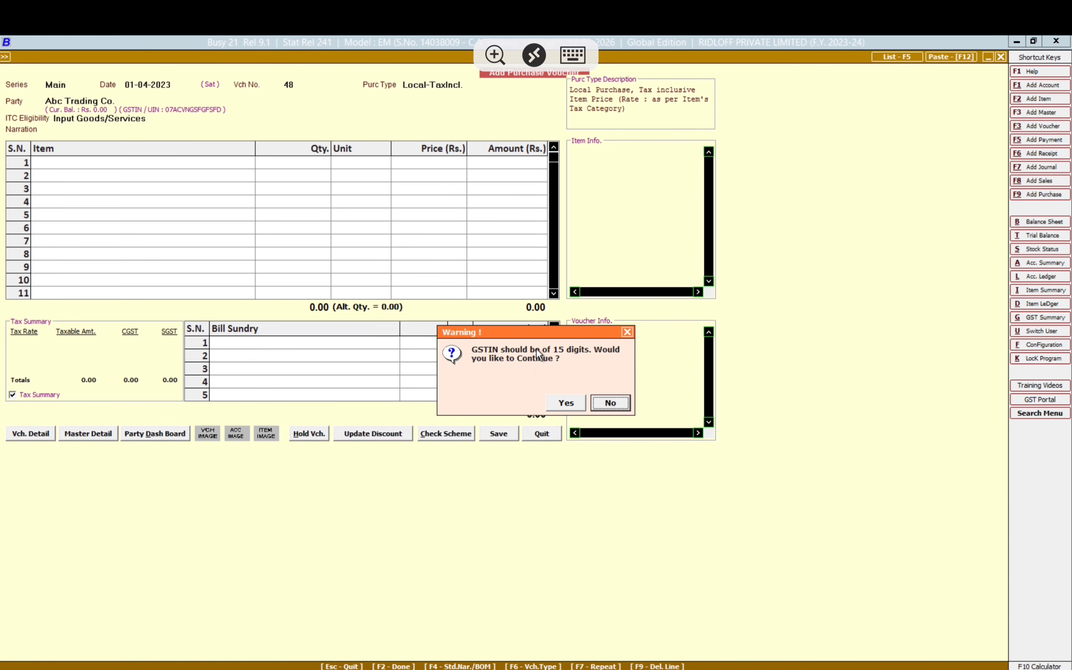
key(Left)
key(Return)
Step: Choose Surf Excel as the first item of the purchase voucher
key(Return)
key(Down)
key(Up)
key(Return)
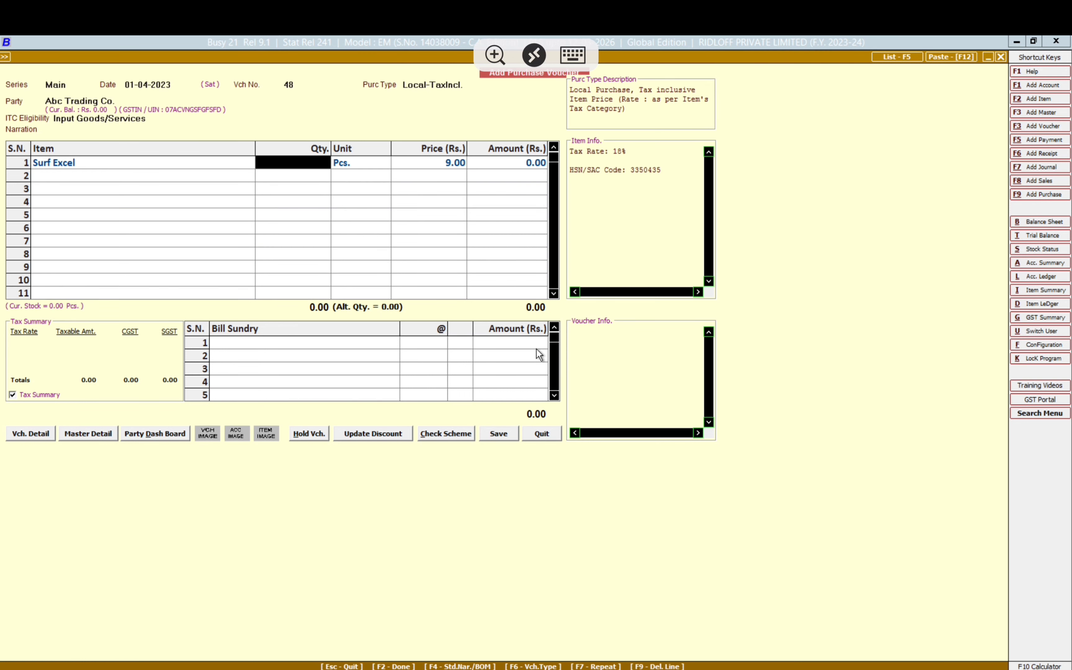
Step: Open the new item master form from the voucher's item line and quit it without entering anything
key(Left)
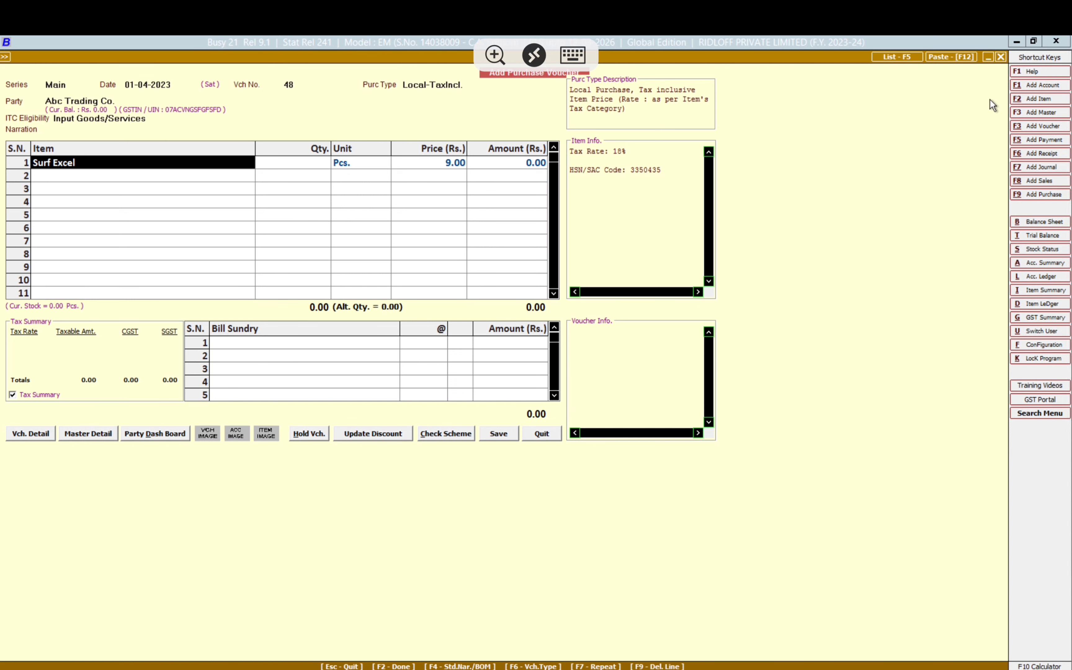
click(1036, 101)
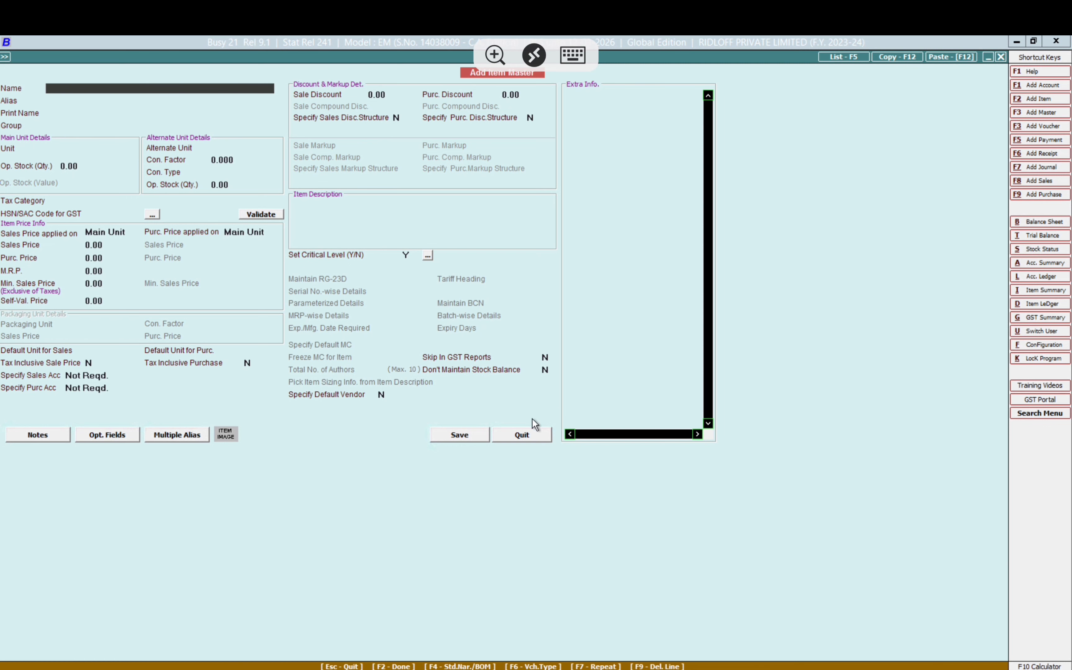
click(523, 435)
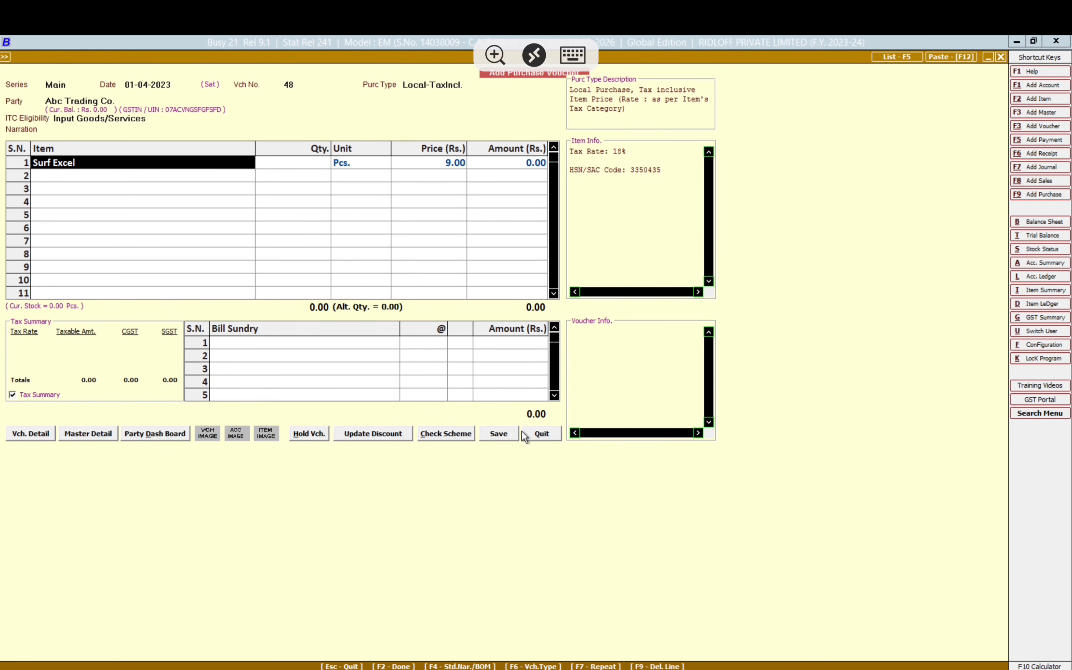
click(573, 55)
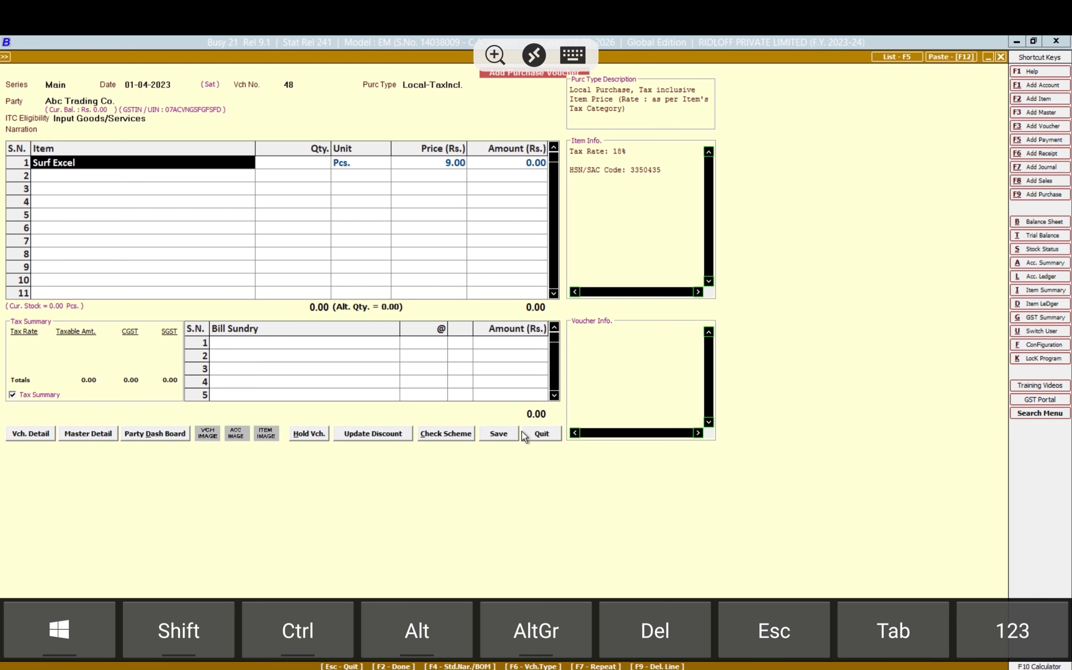
click(1012, 630)
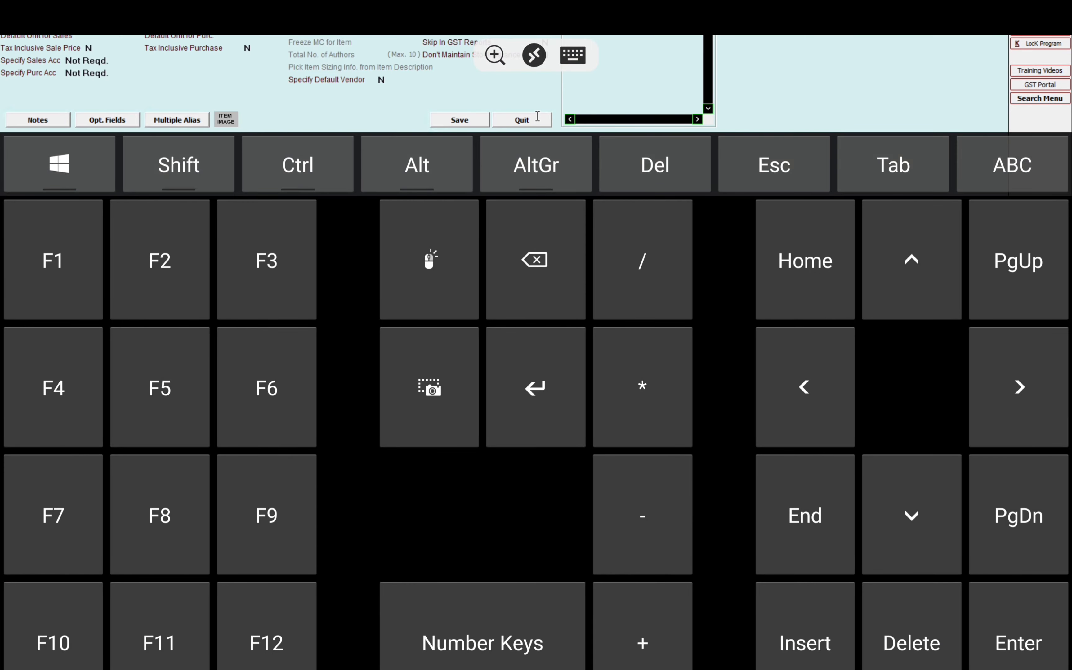
click(572, 55)
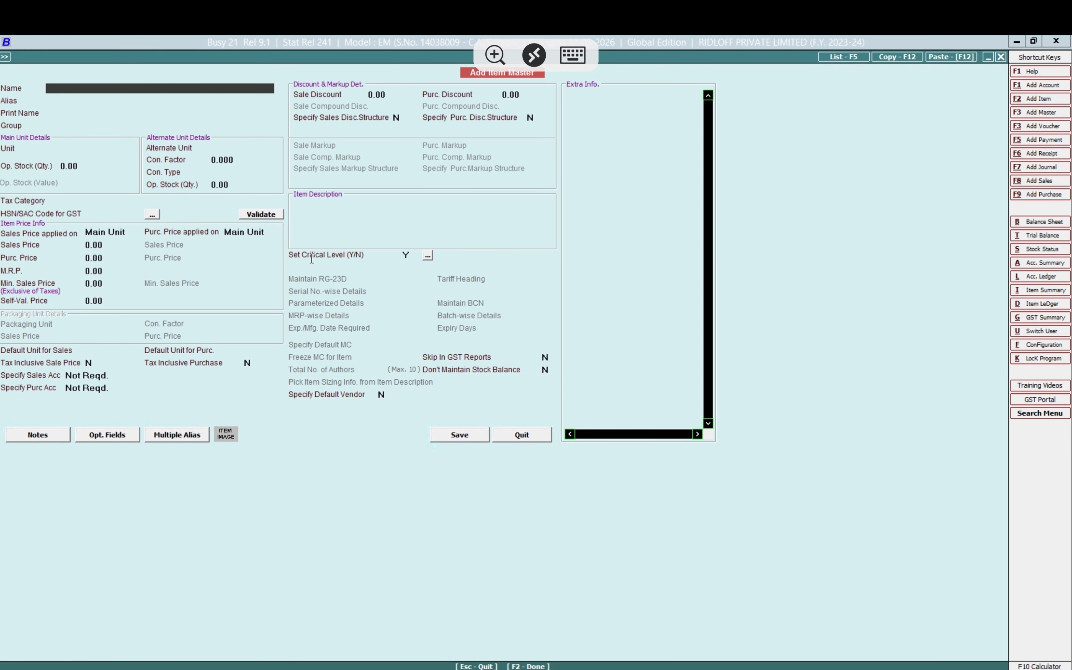
click(510, 434)
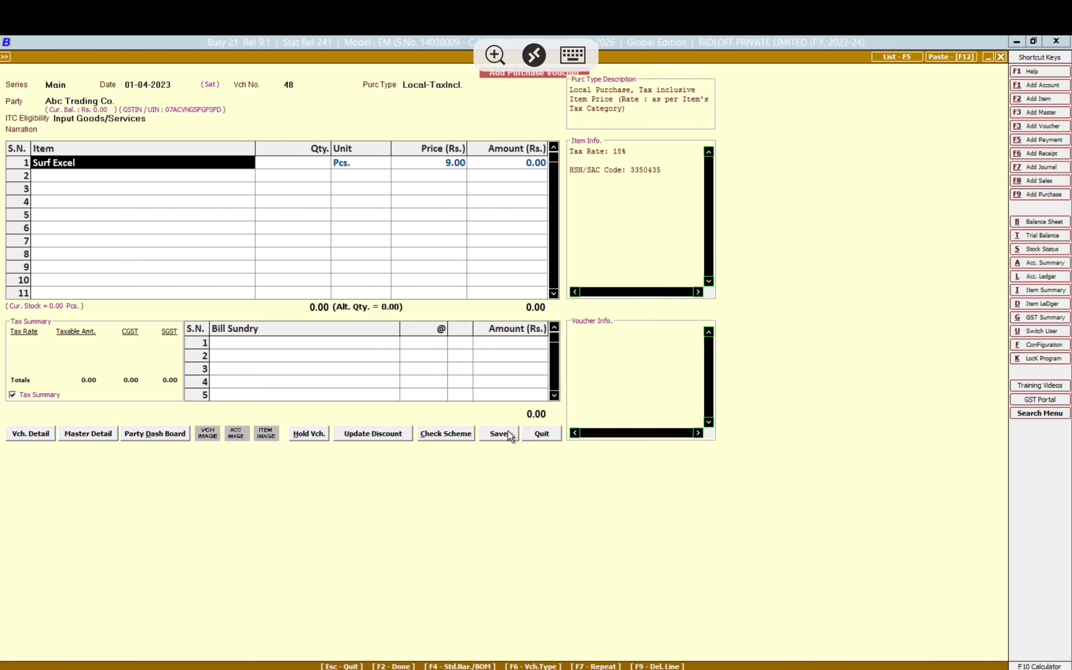
Step: Set the Surf Excel quantity to 16, keep the default price, and finish the item list
key(Return)
text(16)
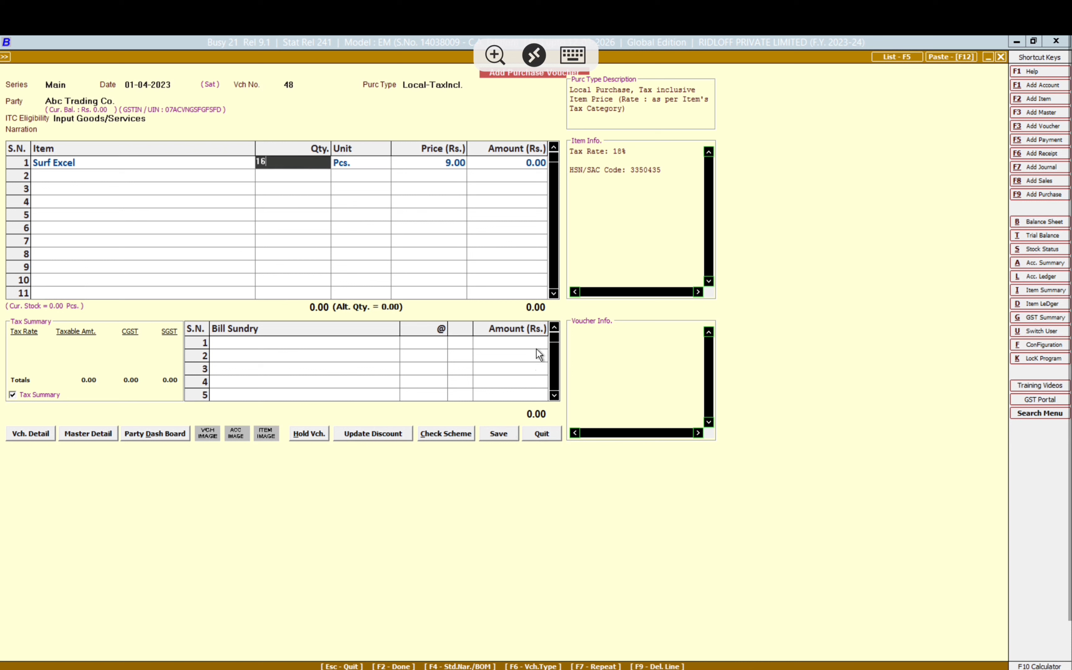
key(Return)
key(Return)
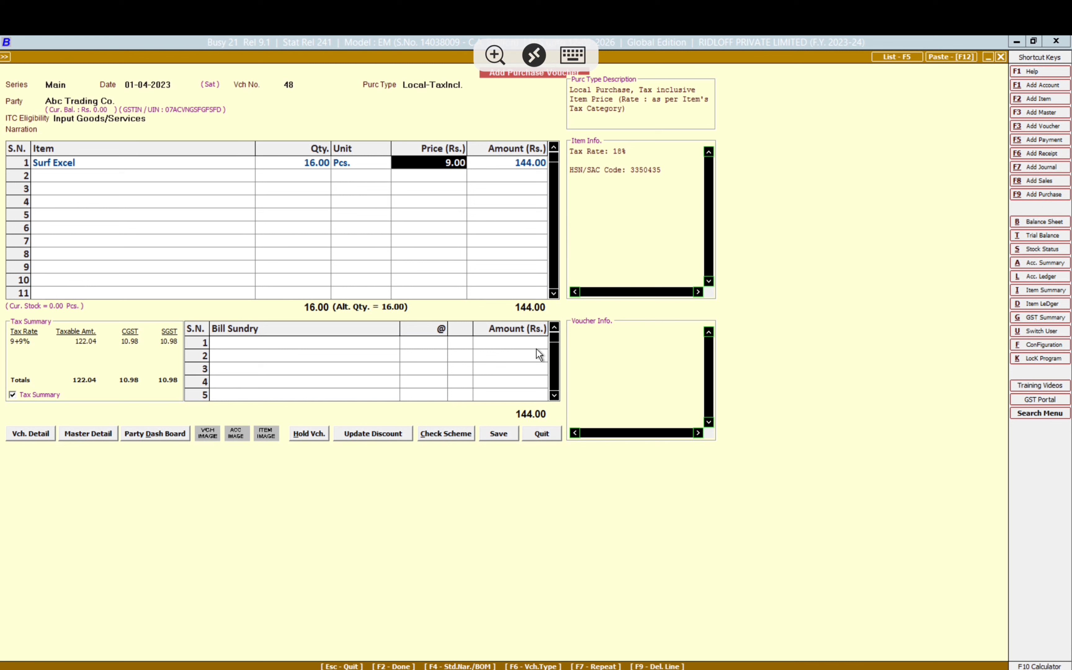
key(Left)
key(Right)
key(Right)
key(Return)
key(Return)
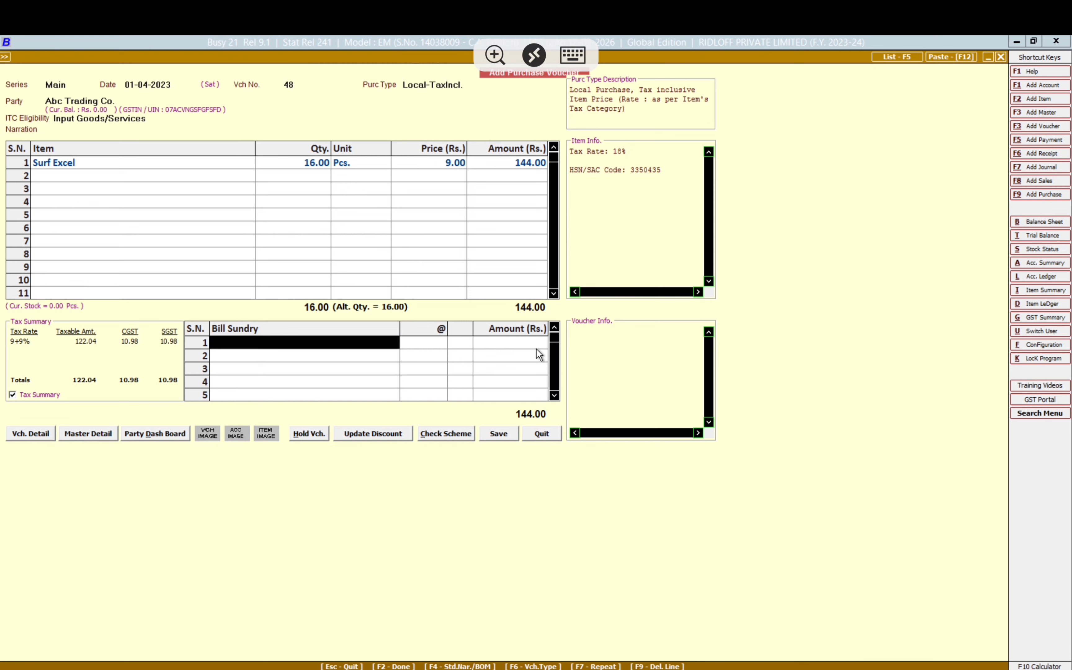
Step: Quit the purchase voucher without saving it
click(540, 434)
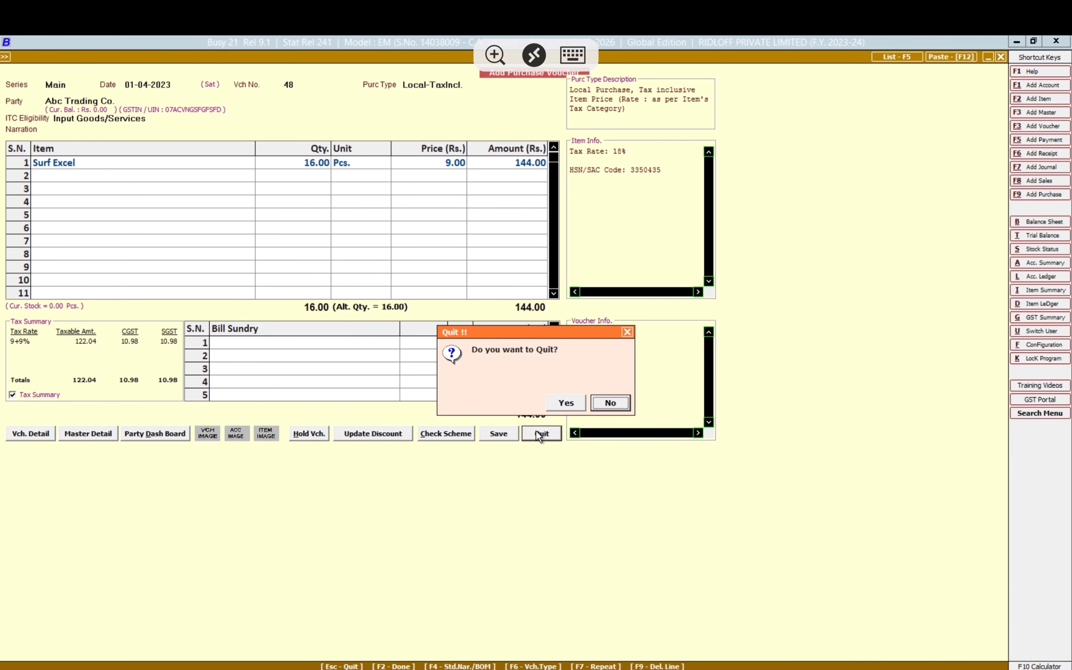
key(Left)
key(Return)
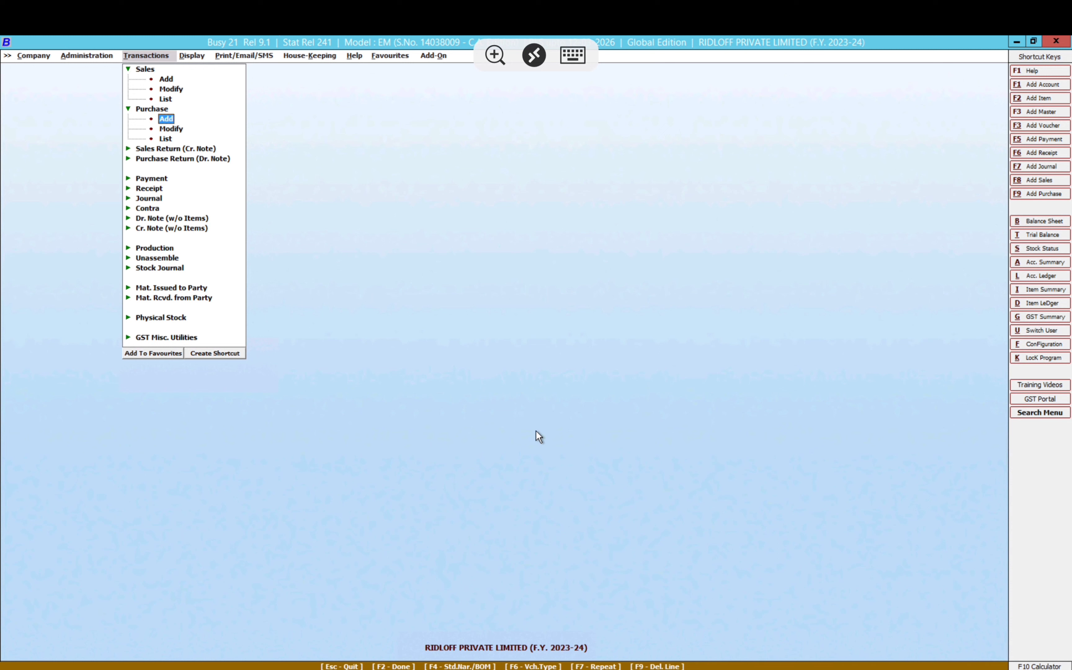
Step: Open a new Sales Return (Cr. Note) voucher
key(Up)
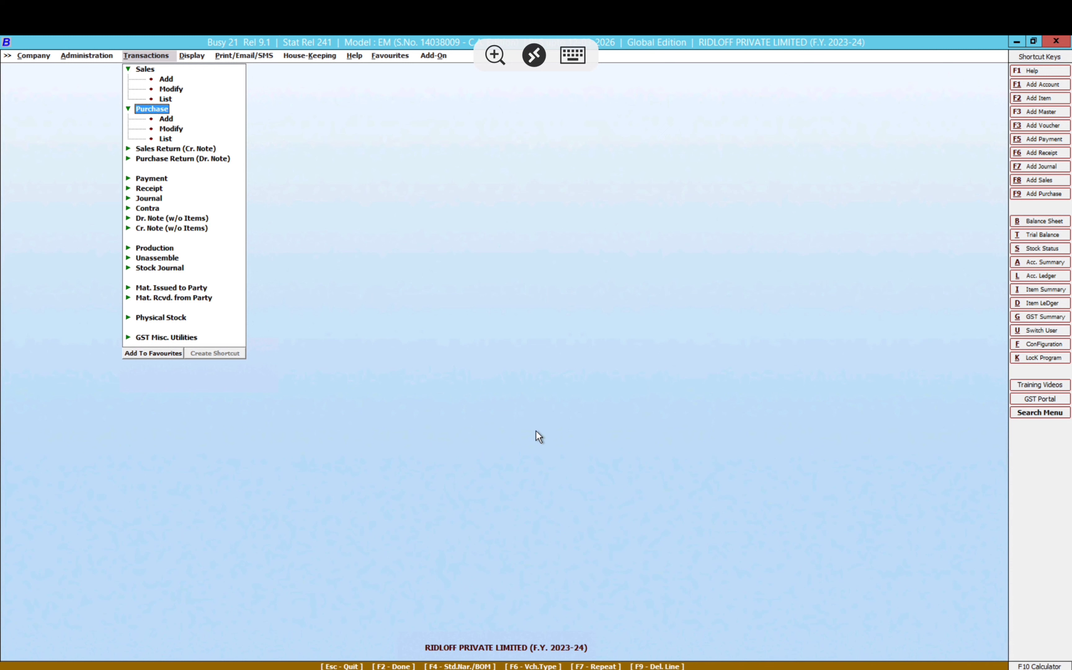
key(Left)
key(Down)
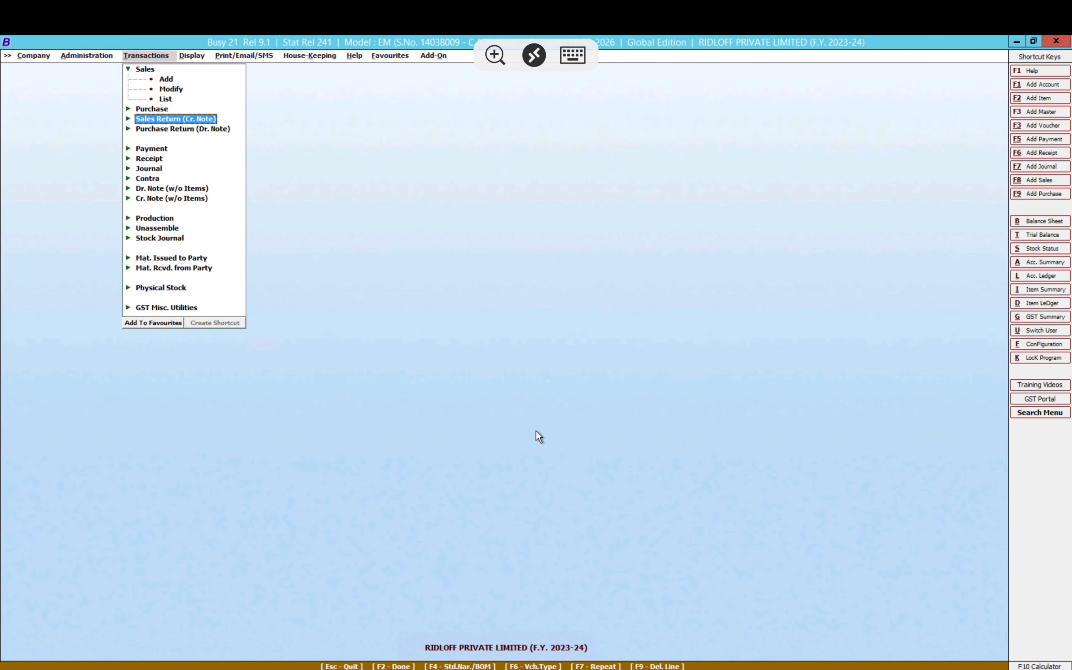
key(Right)
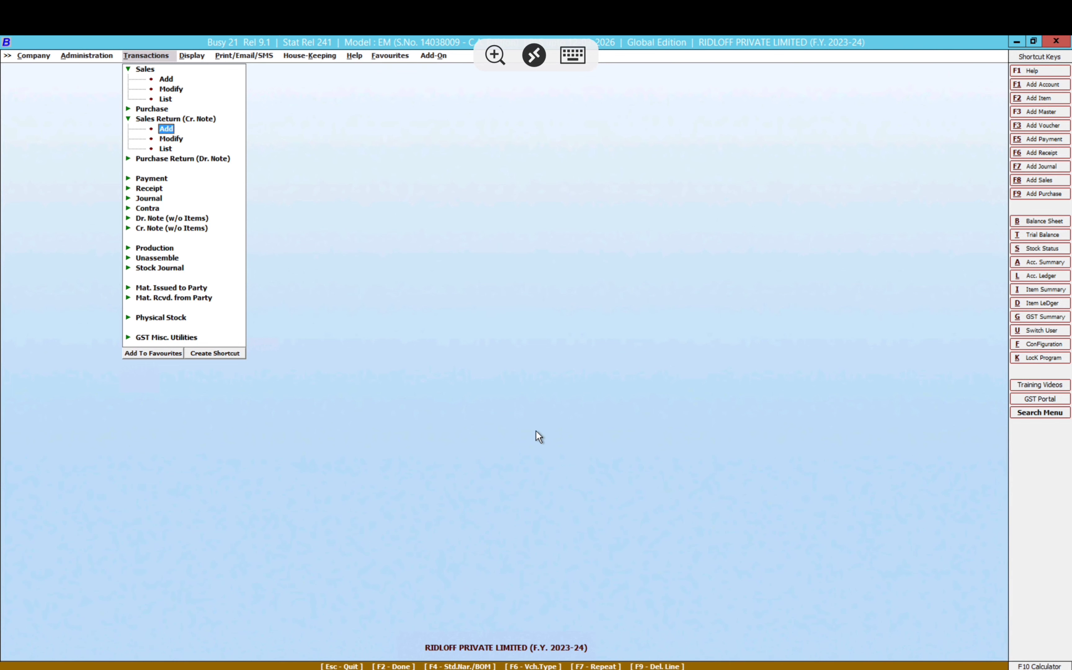
key(Return)
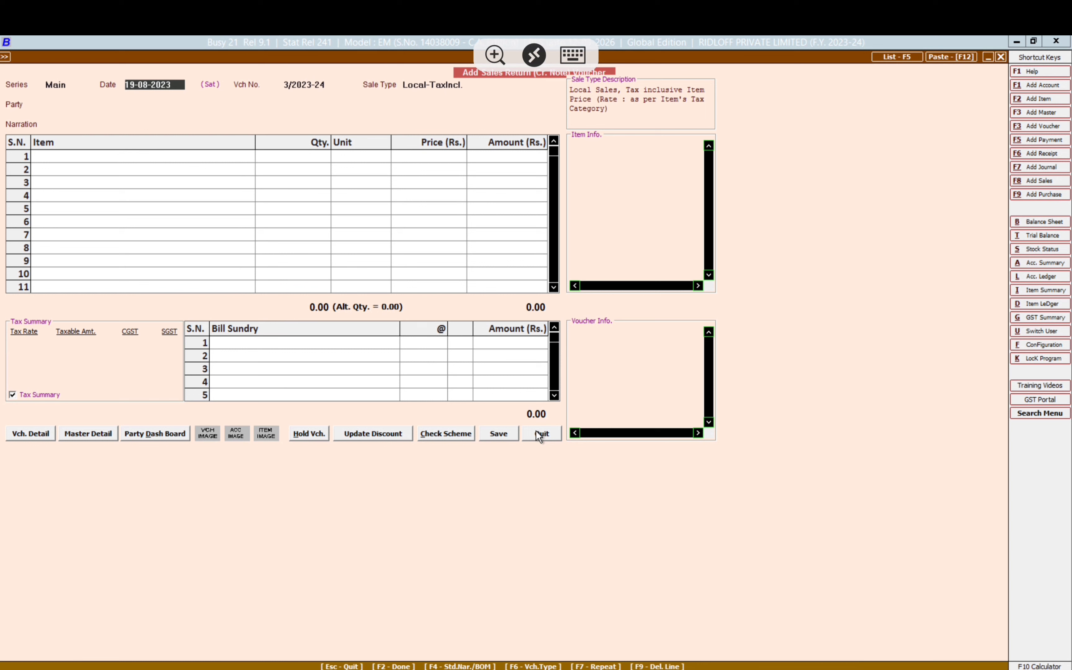
Step: Date the sales return 05-08-2023, with sale type Local-TaxIncl. and party Abc Trading Co
text(5.18)
key(BackSpace)
key(BackSpace)
key(Return)
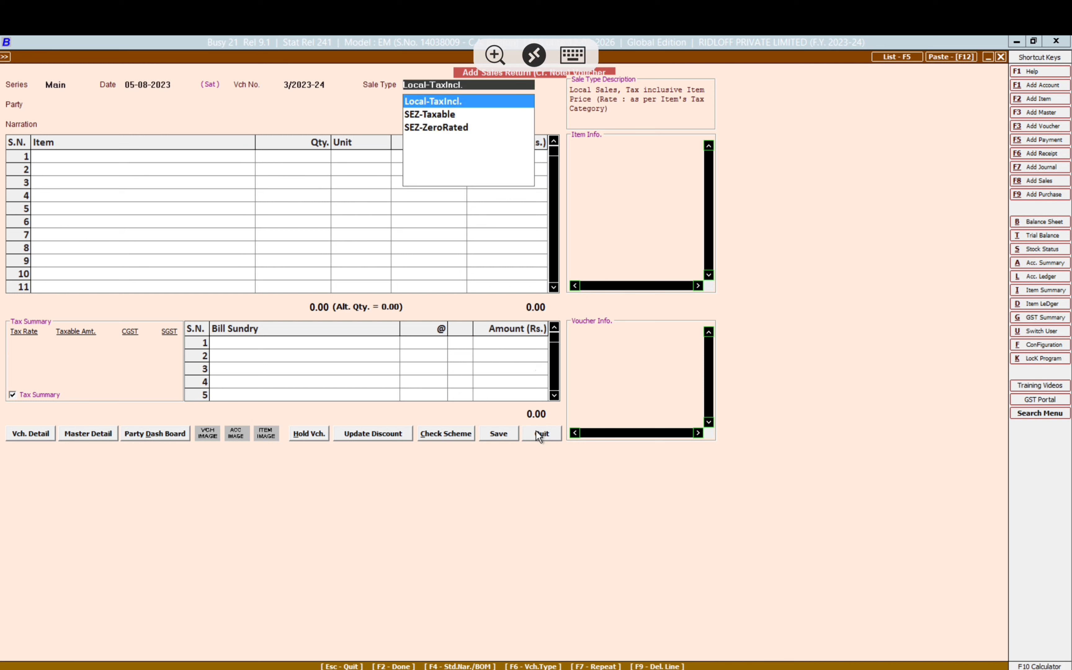
key(Return)
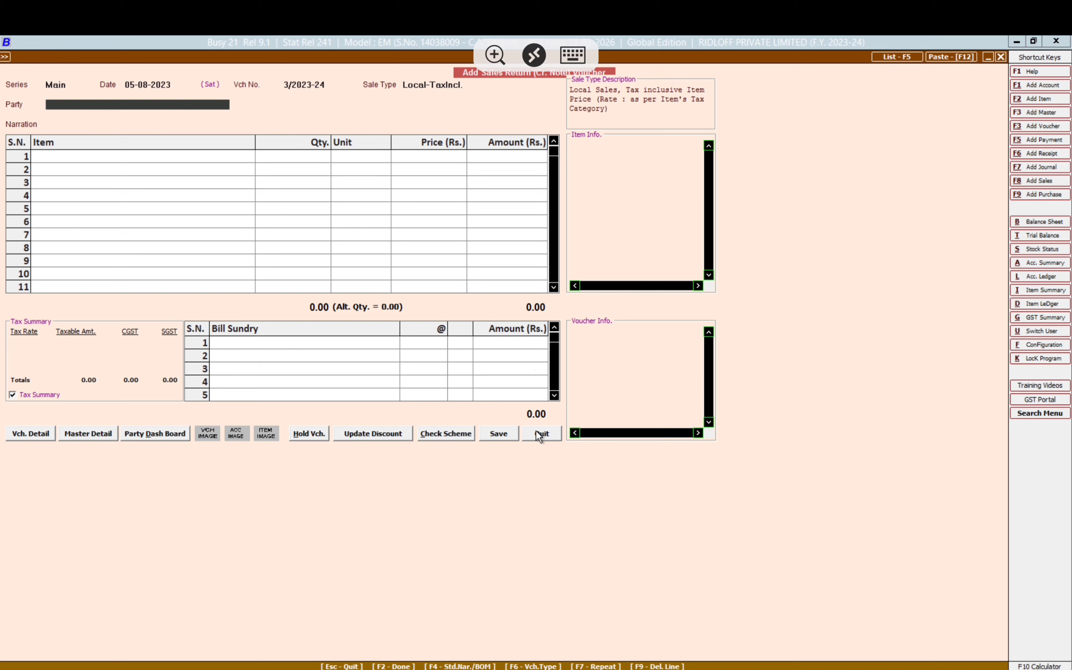
key(Return)
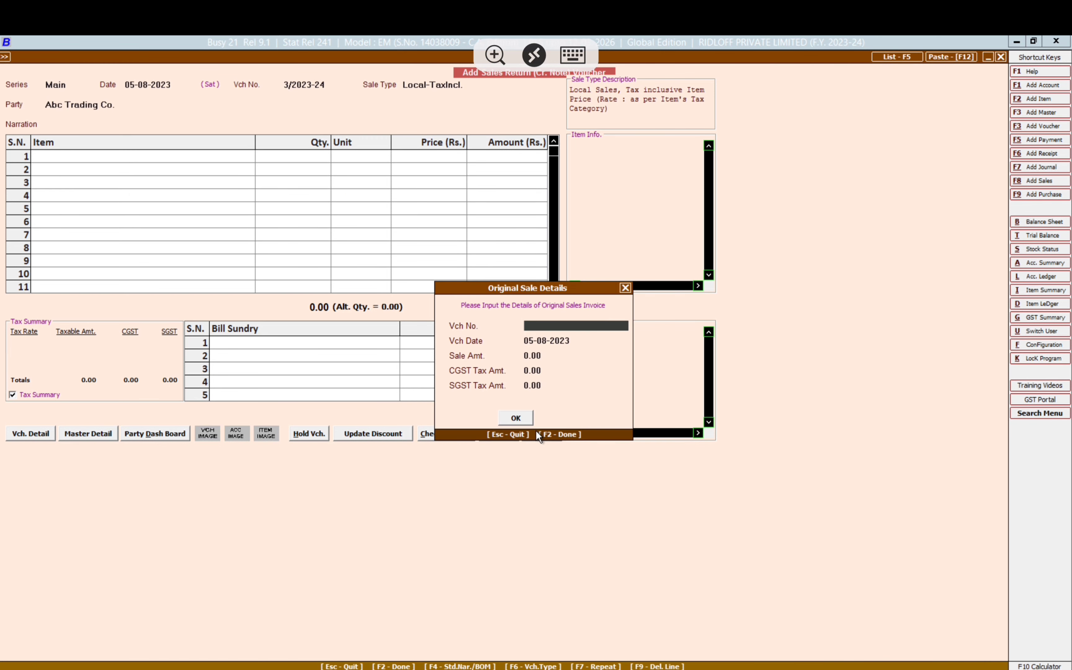
Step: Try to enter the original sales invoice's voucher number in the original sale details
text(88/23-24)
key(Return)
key(n)
Step: Examine the account ledger of Abc Trading Co. from 01-04-2023 to 06-12-2023, then return to the sales return voucher
key(alt+l)
key(Return)
key(Return)
key(Return)
key(Return)
key(Return)
key(Return)
key(Return)
key(Return)
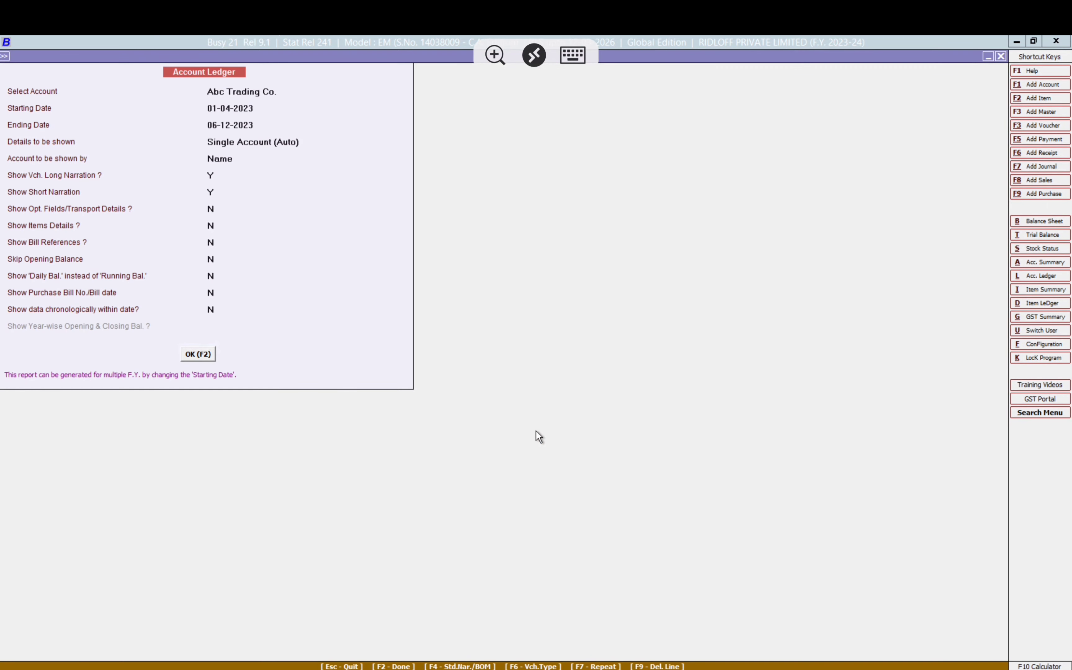
key(Return)
key(Return)
key(Return)
key(Return)
key(Return)
key(Return)
key(Return)
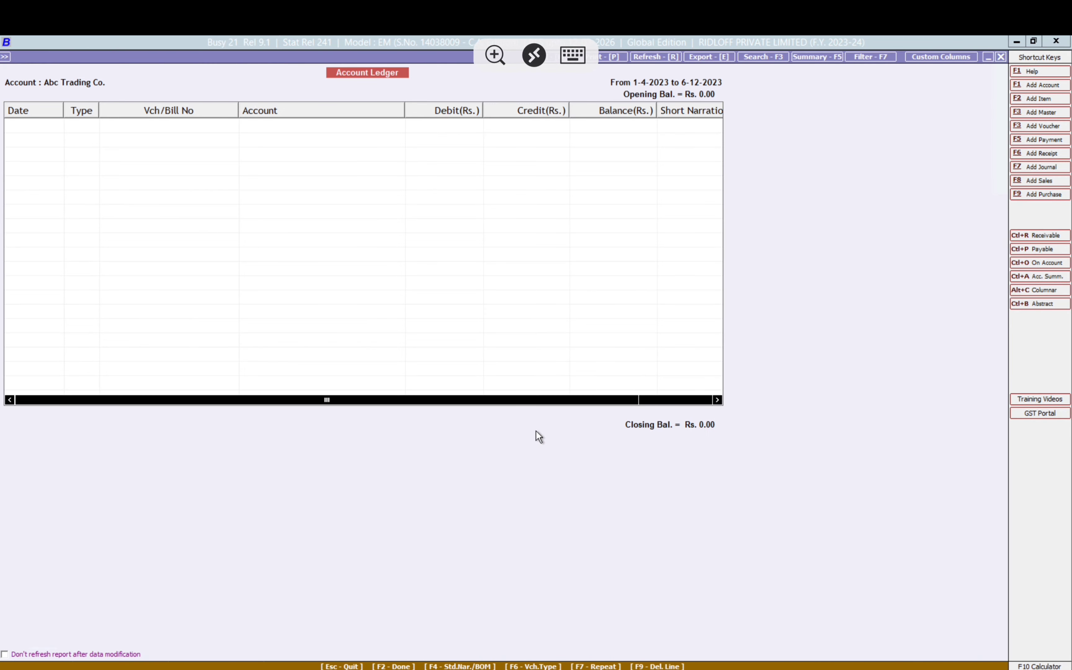
key(Escape)
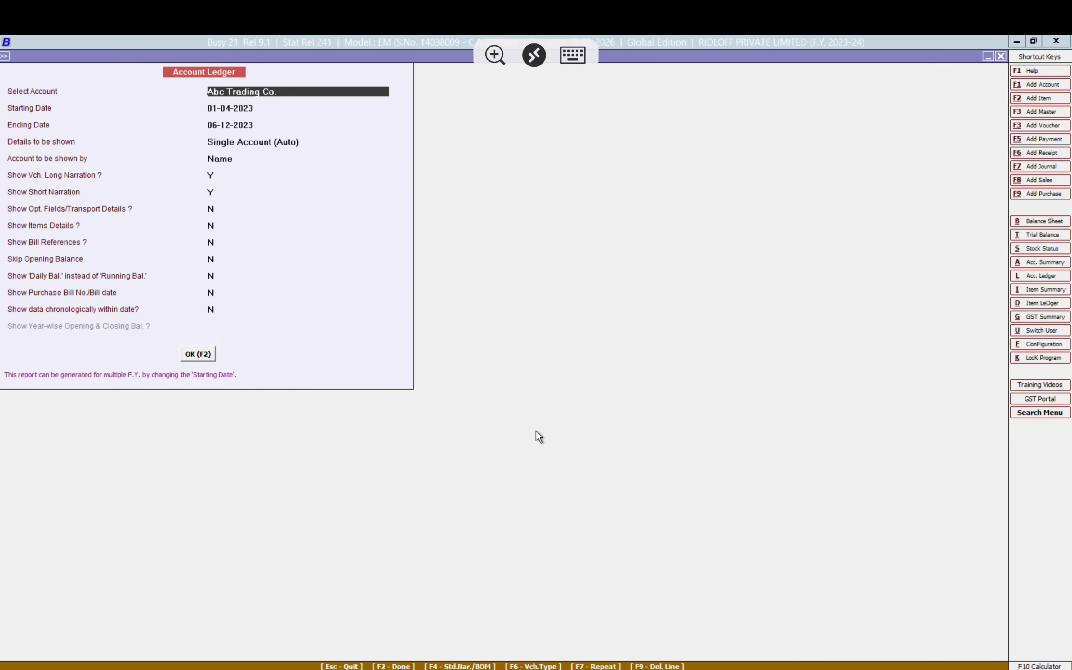
key(Escape)
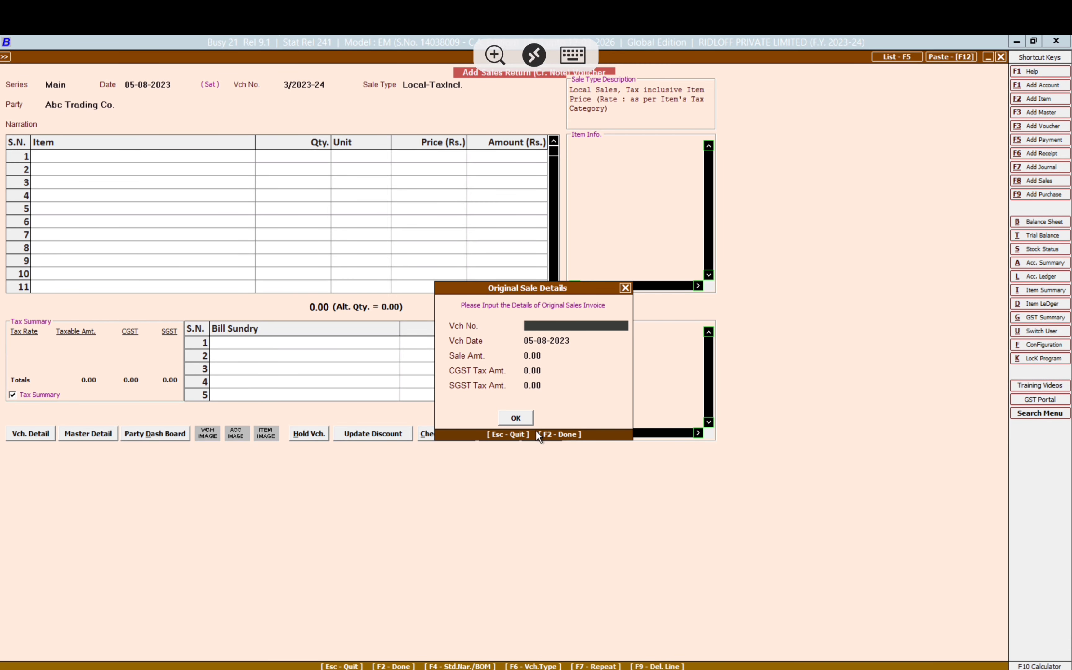
Step: Accept the original sale details without a voucher number and continue past the GSTIN warning
key(Return)
key(Return)
key(Return)
key(Return)
key(Return)
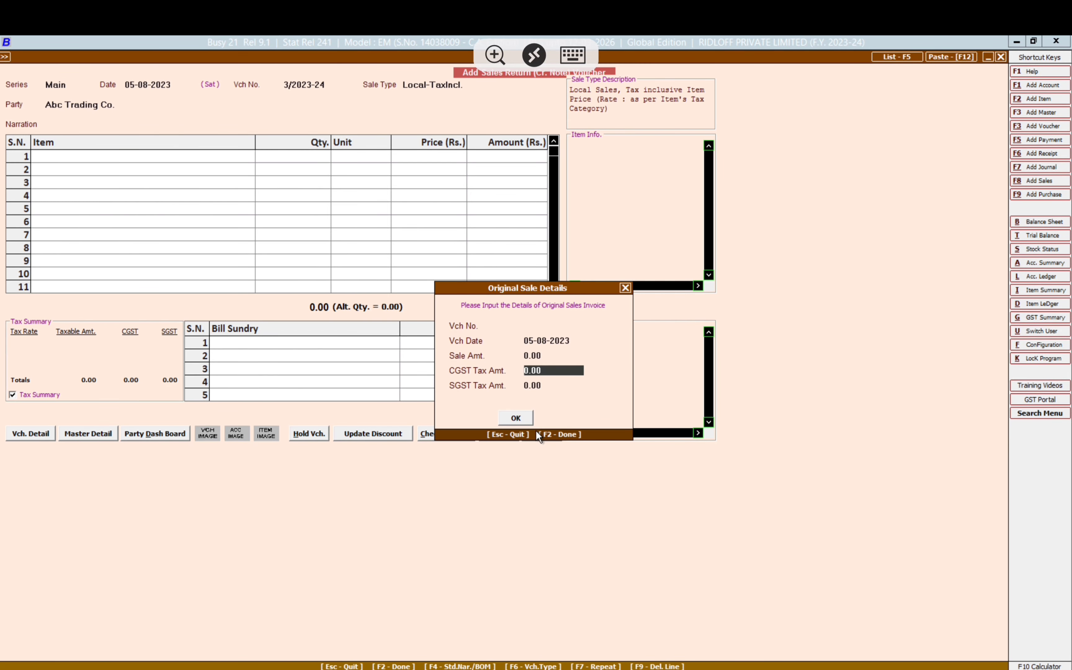
key(Return)
key(Return)
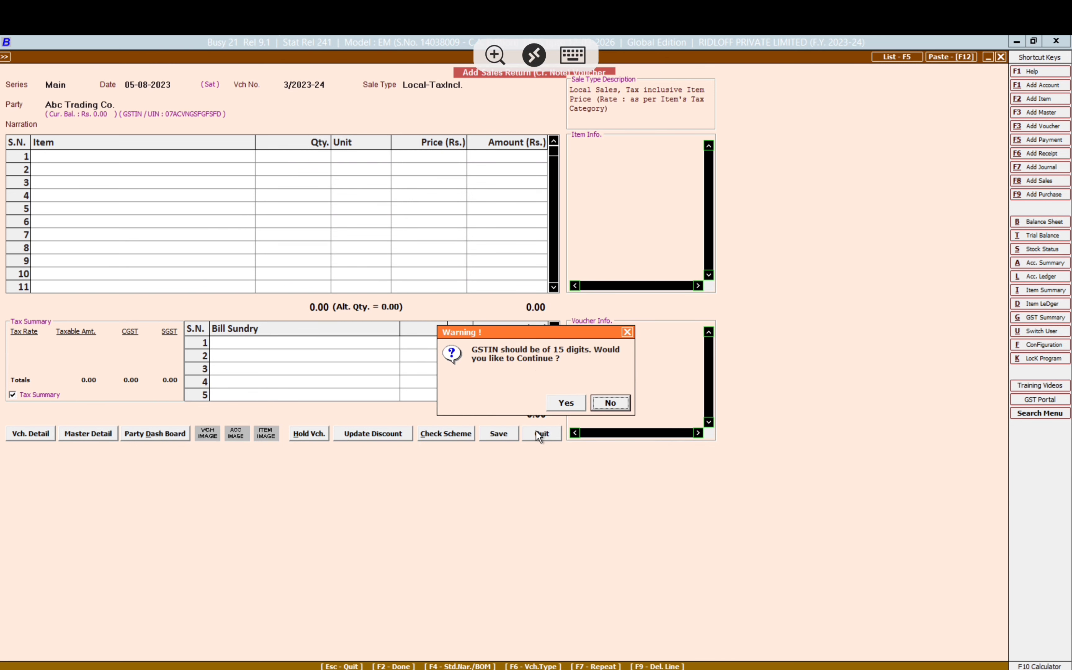
key(Left)
key(Return)
Step: Add Surf Excel with a quantity of 5 to the sales return, then quit the voucher without saving
key(Return)
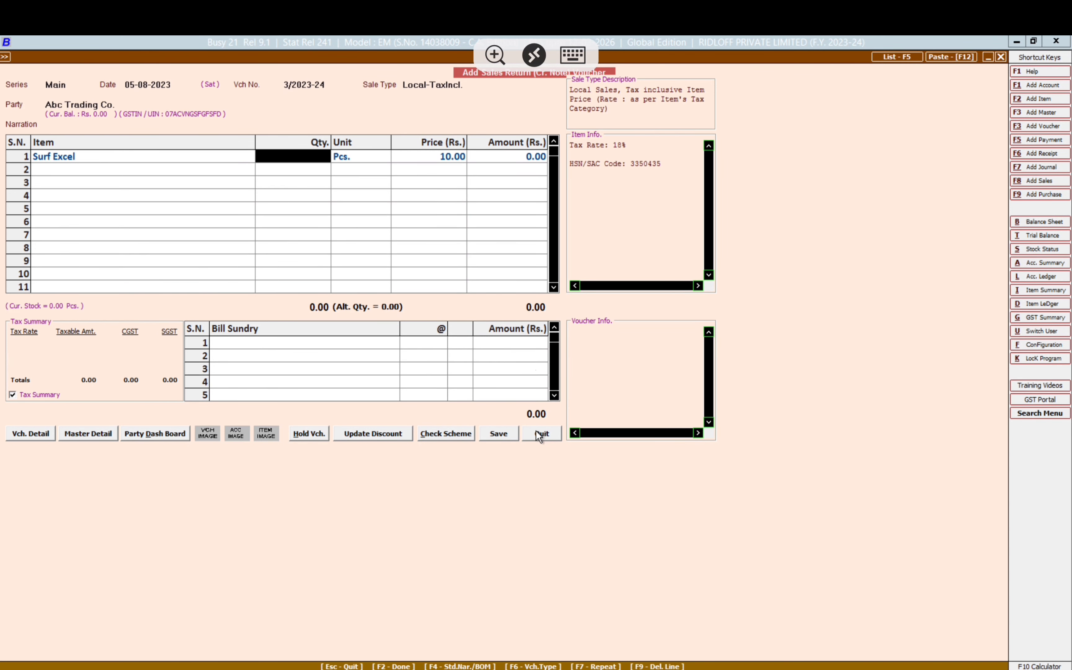
text(5)
key(Return)
key(Return)
key(Return)
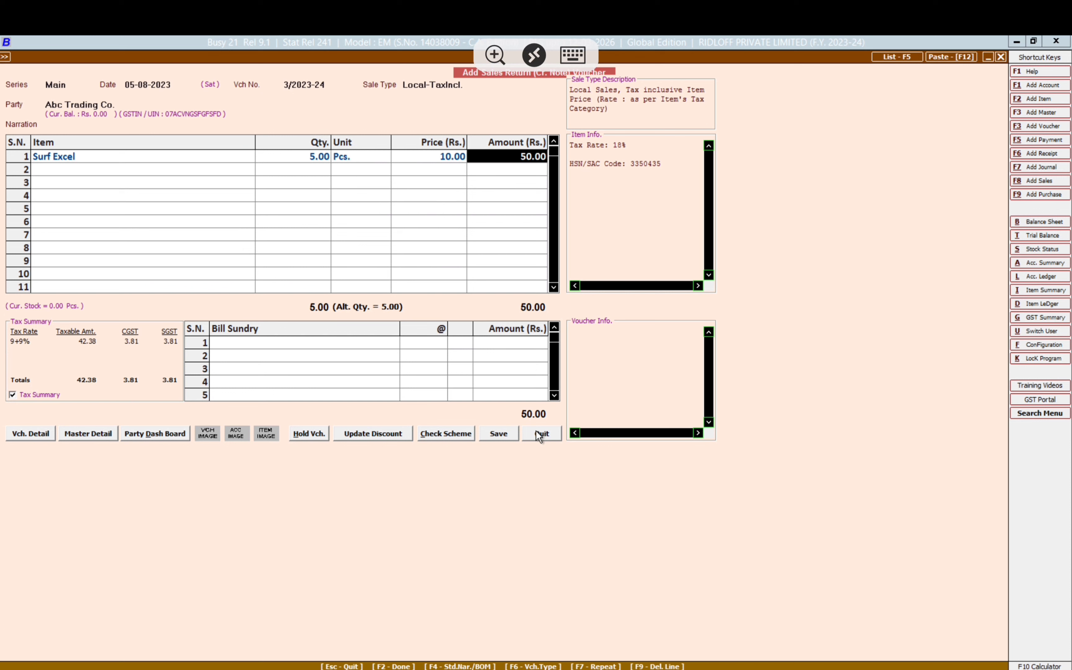
click(539, 435)
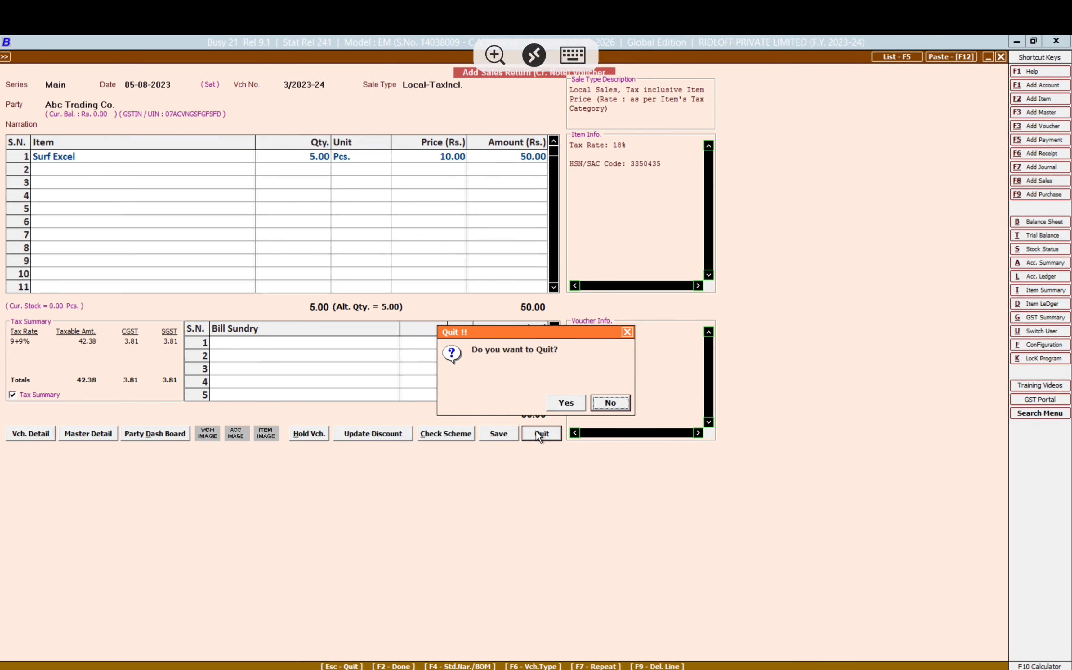
click(563, 406)
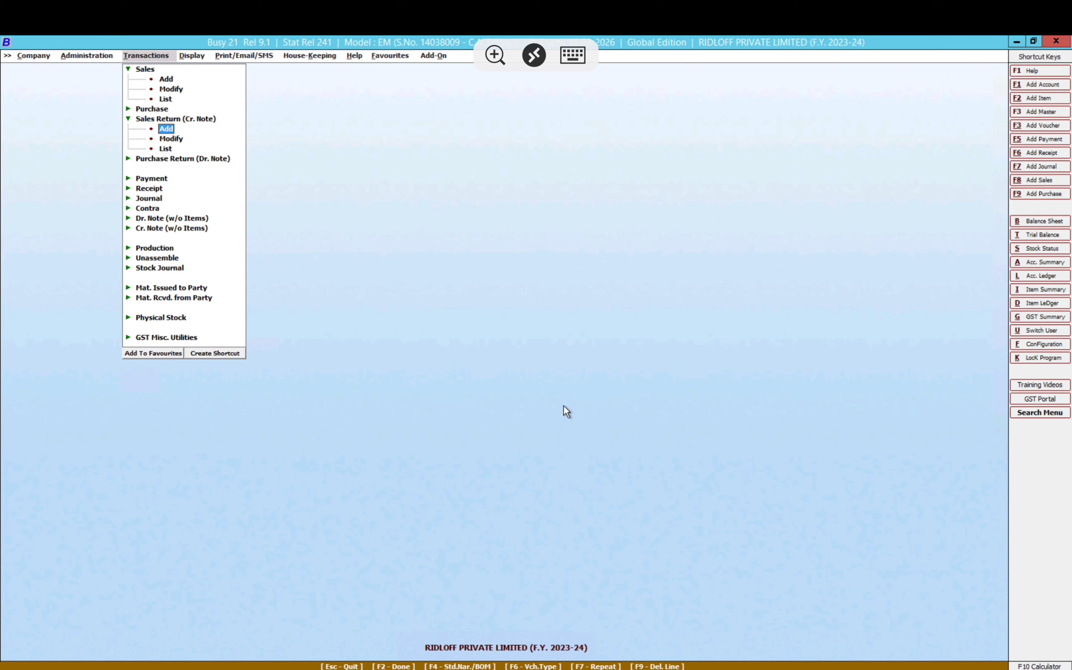
Step: Open a new Purchase Return (Dr. Note) voucher and accept the date 09-11-2023
key(Left)
key(Left)
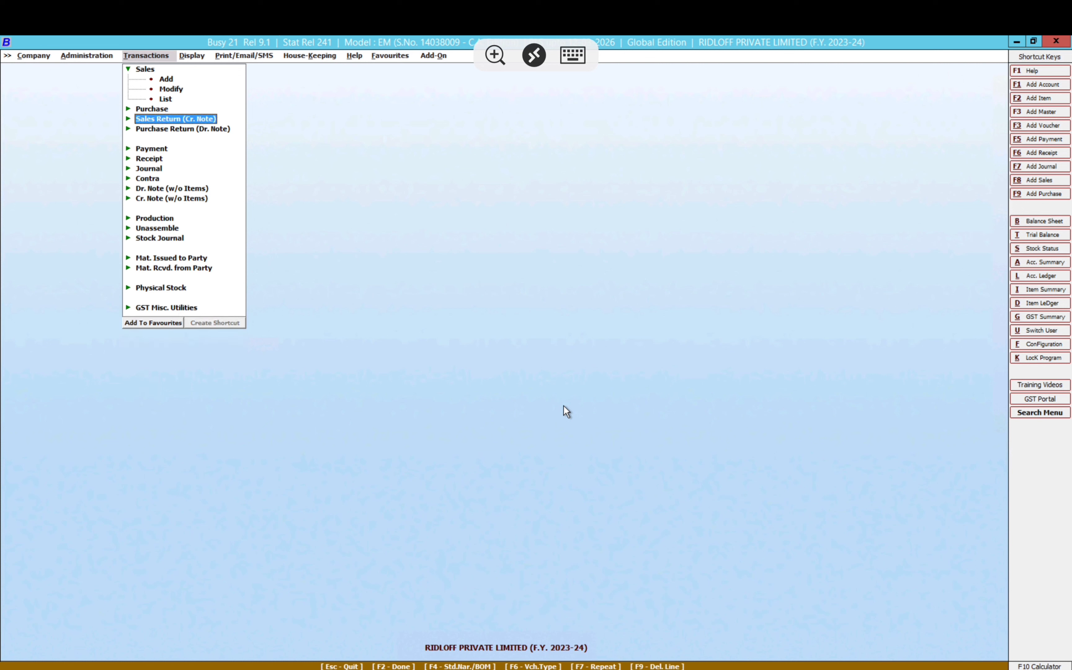
key(Down)
key(Return)
key(Return)
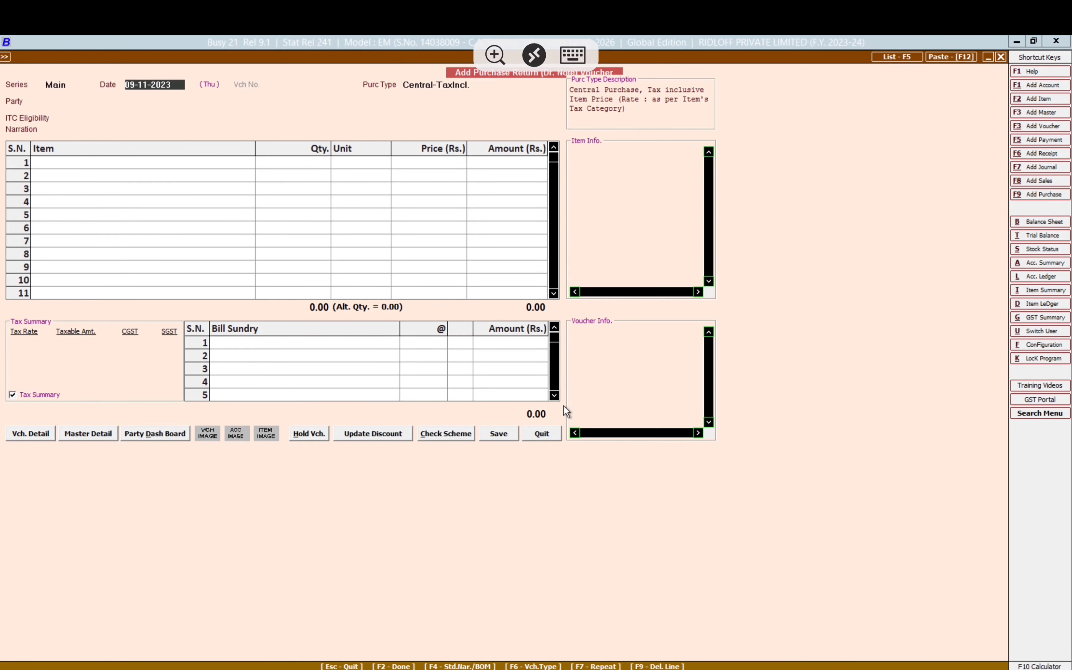
key(Return)
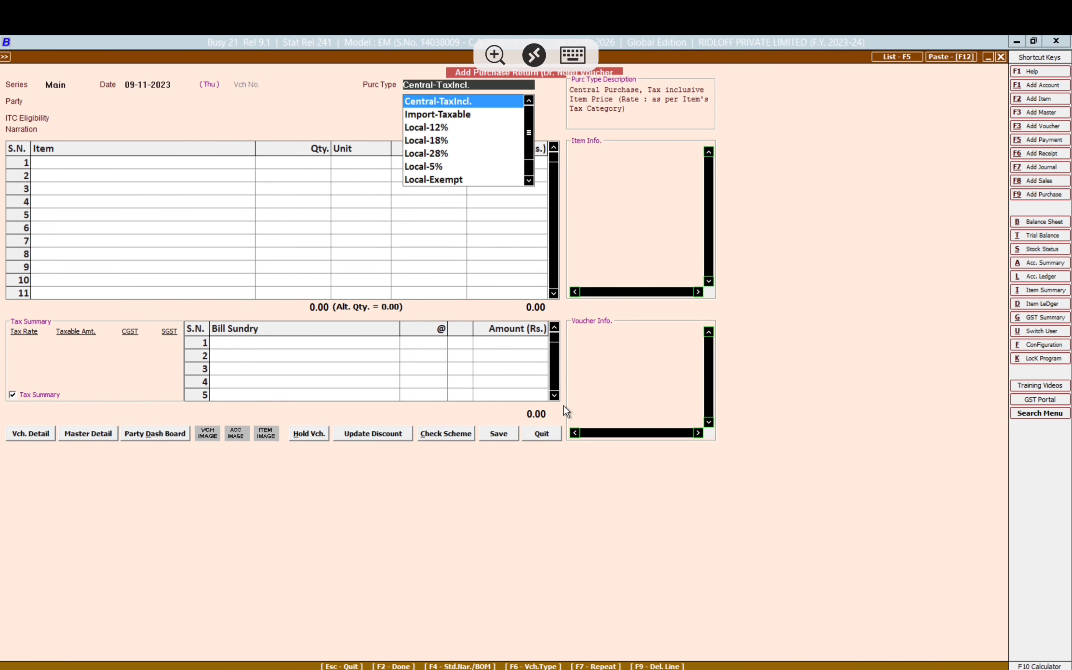
Step: Select the Central-TaxIncl. purchase type and party Abc Trading Co., dismiss the original purchase details, and quit the purchase return without saving
key(Return)
key(Return)
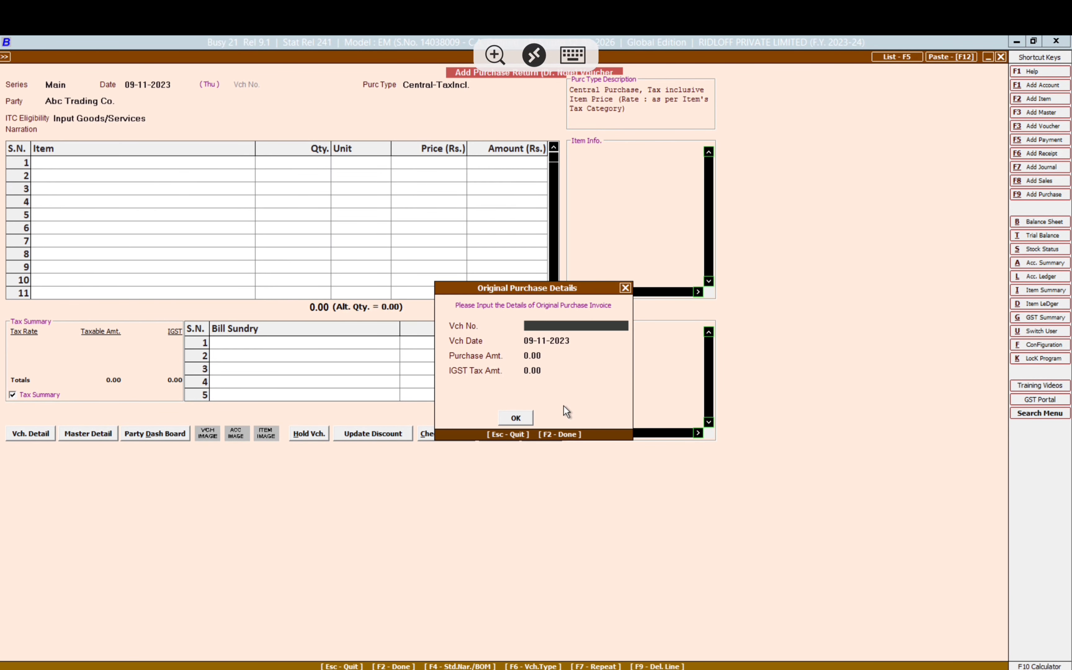
key(Return)
key(Return)
key(Escape)
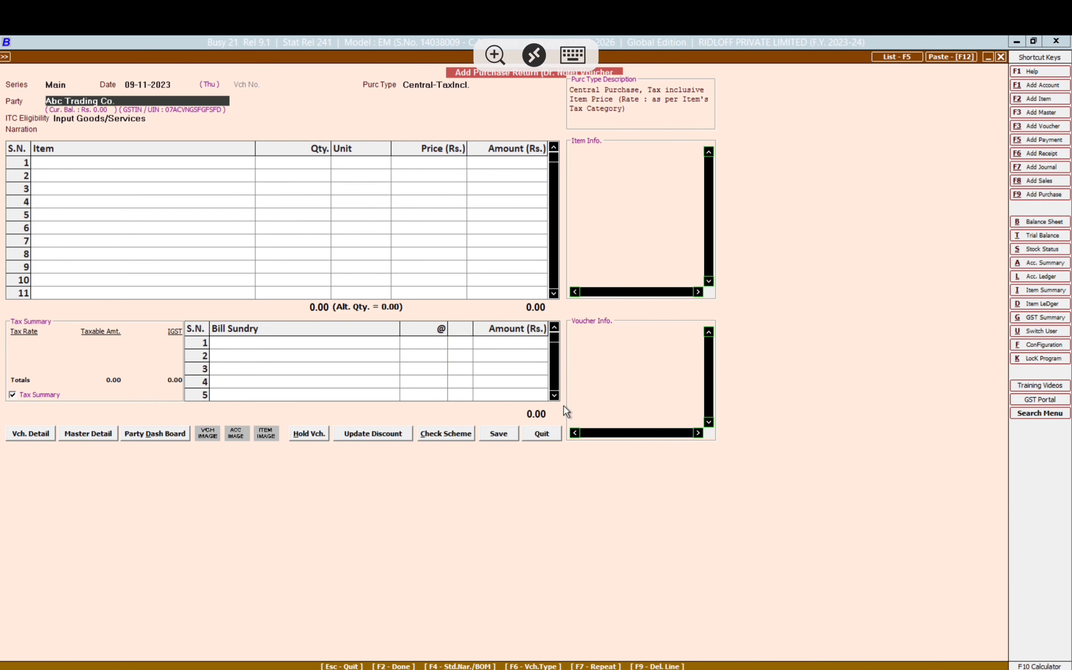
key(Escape)
key(Escape)
key(Escape)
click(564, 406)
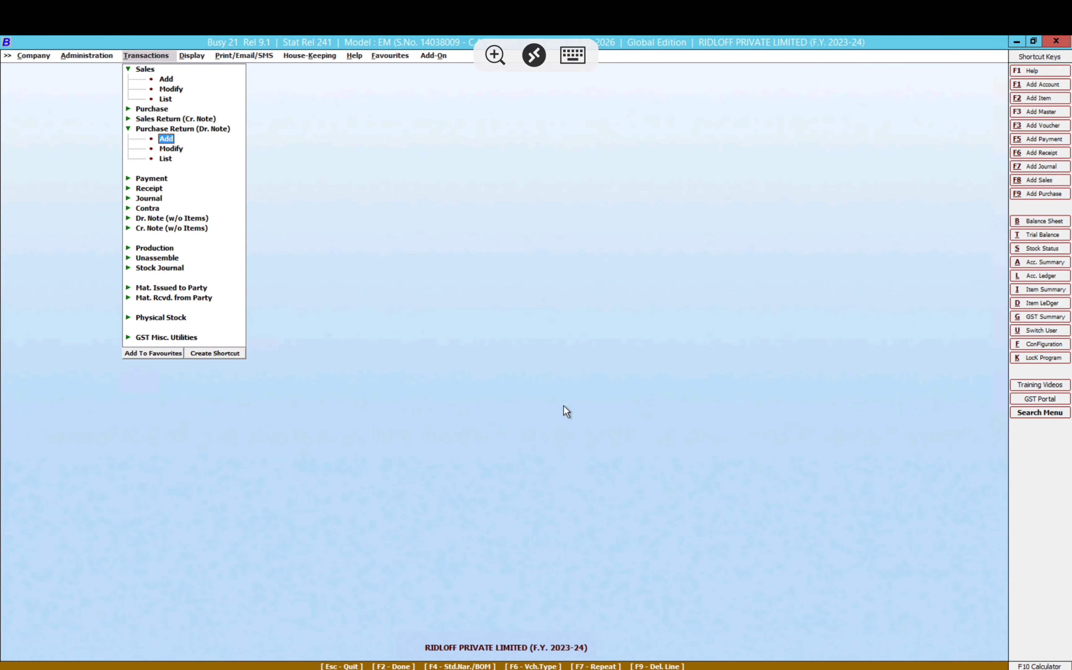
key(Return)
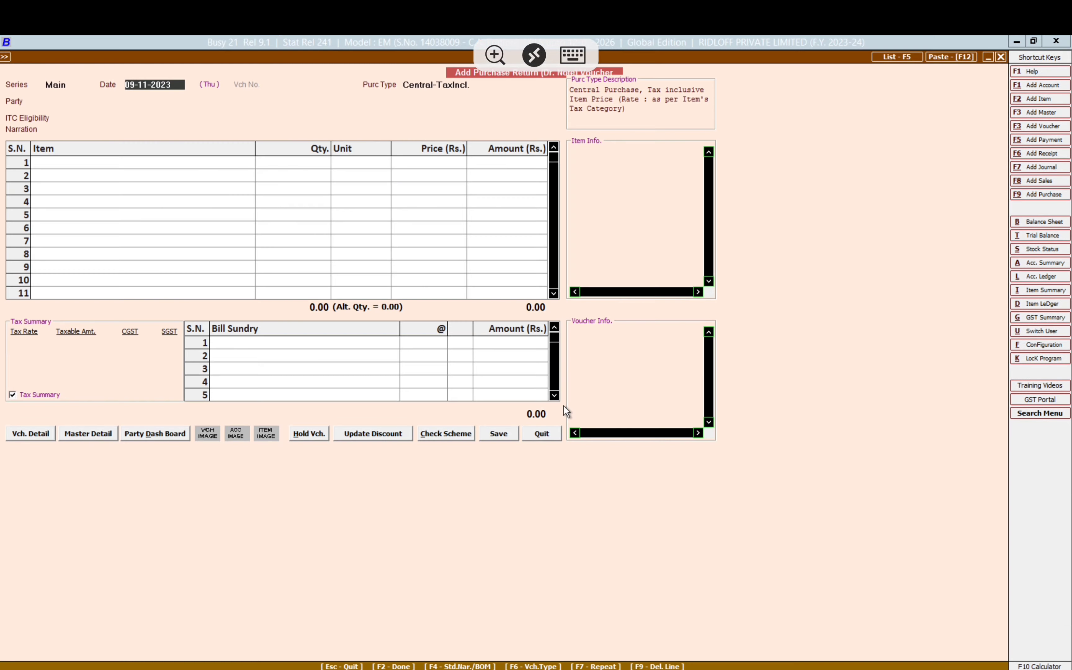
key(Escape)
click(563, 405)
key(Left)
key(Left)
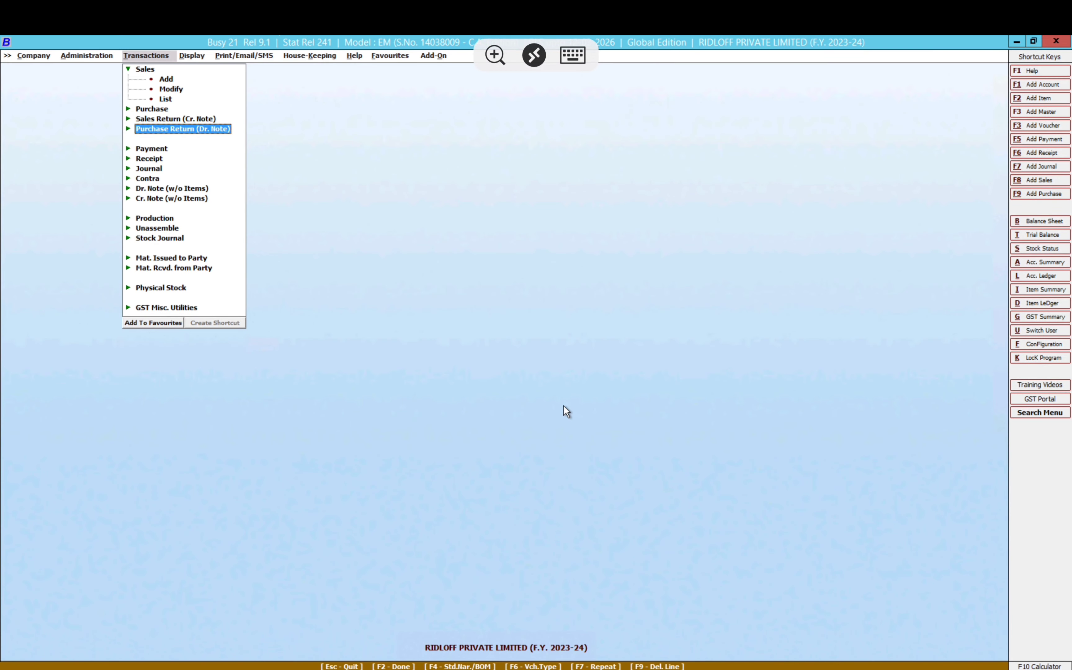
key(Down)
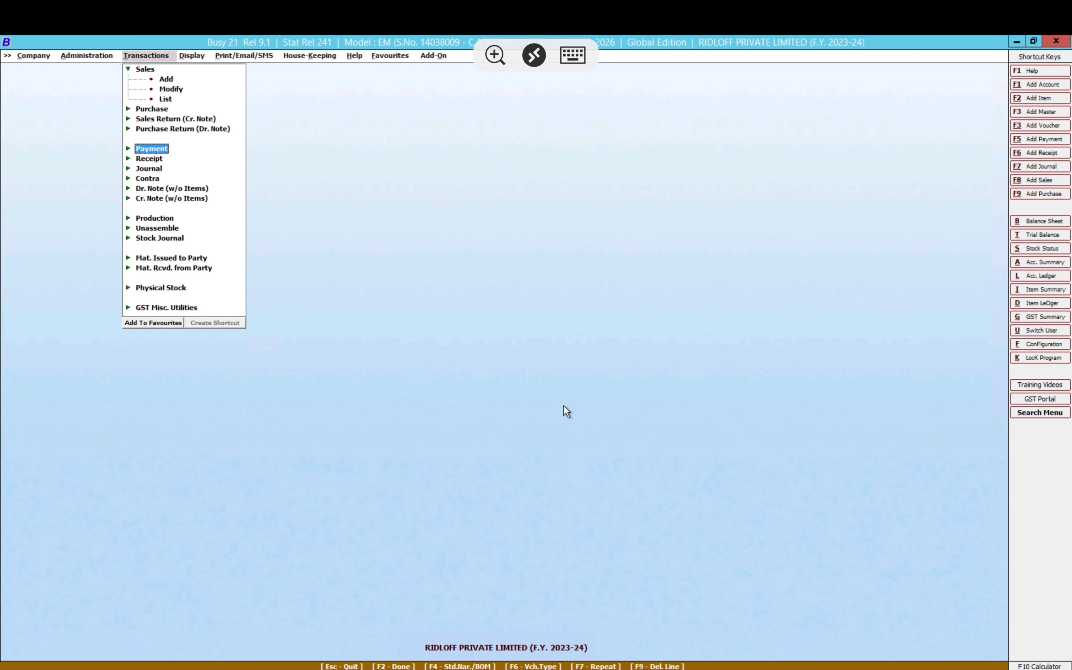
Step: Select HDFC BANK in the account ledger options, then leave without generating the report
key(alt+l)
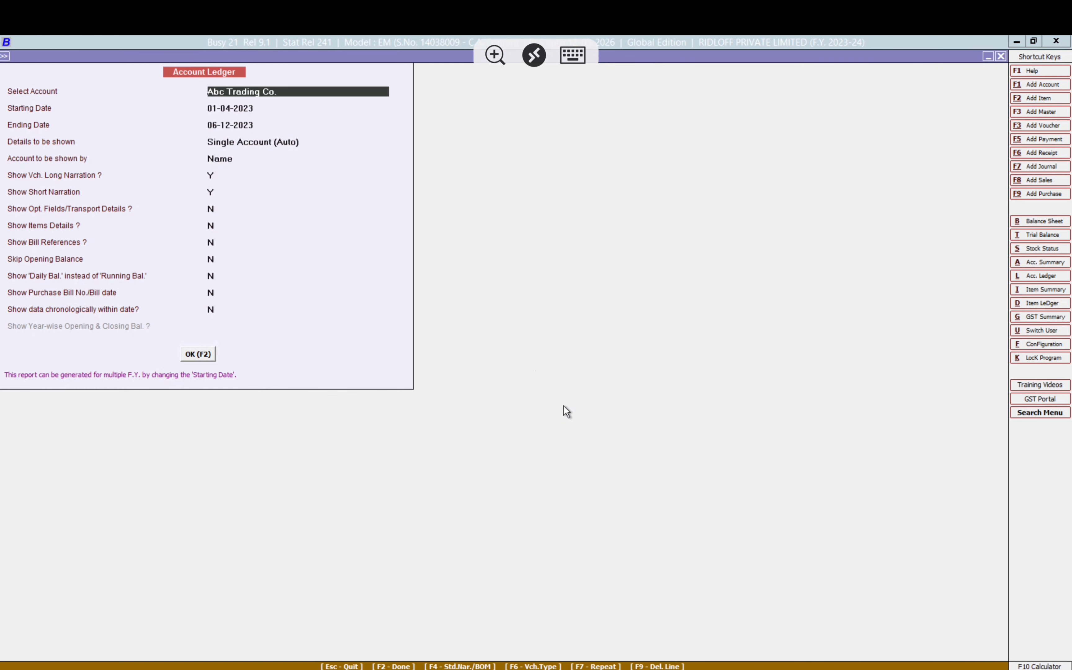
text(hdfc)
key(Return)
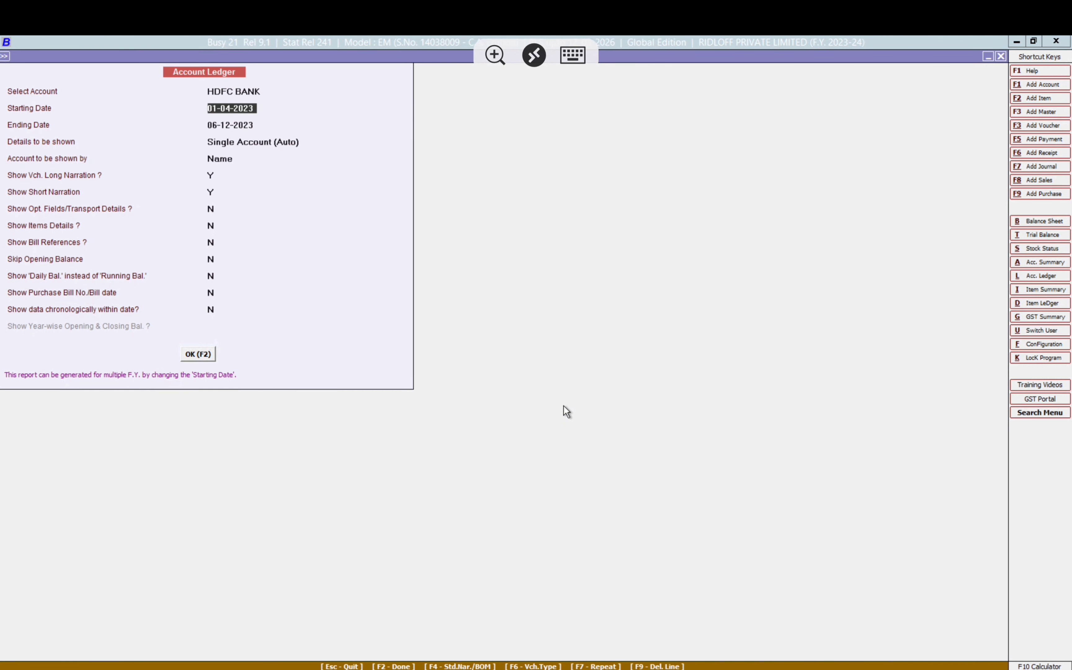
key(Escape)
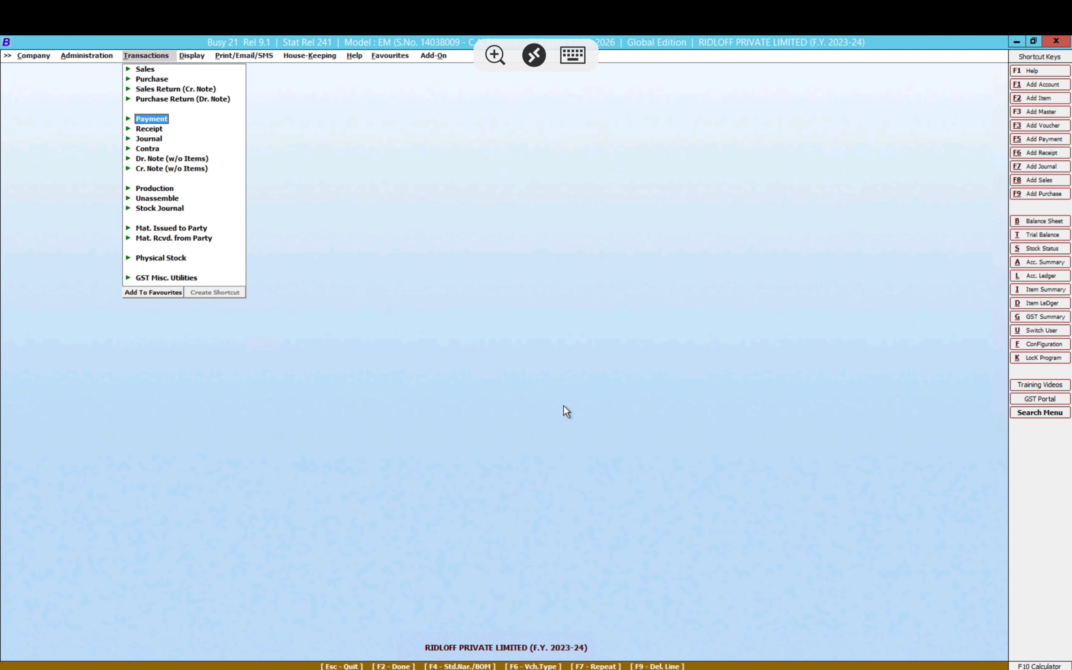
Step: Open the selection list for modifying an existing account master
key(Left)
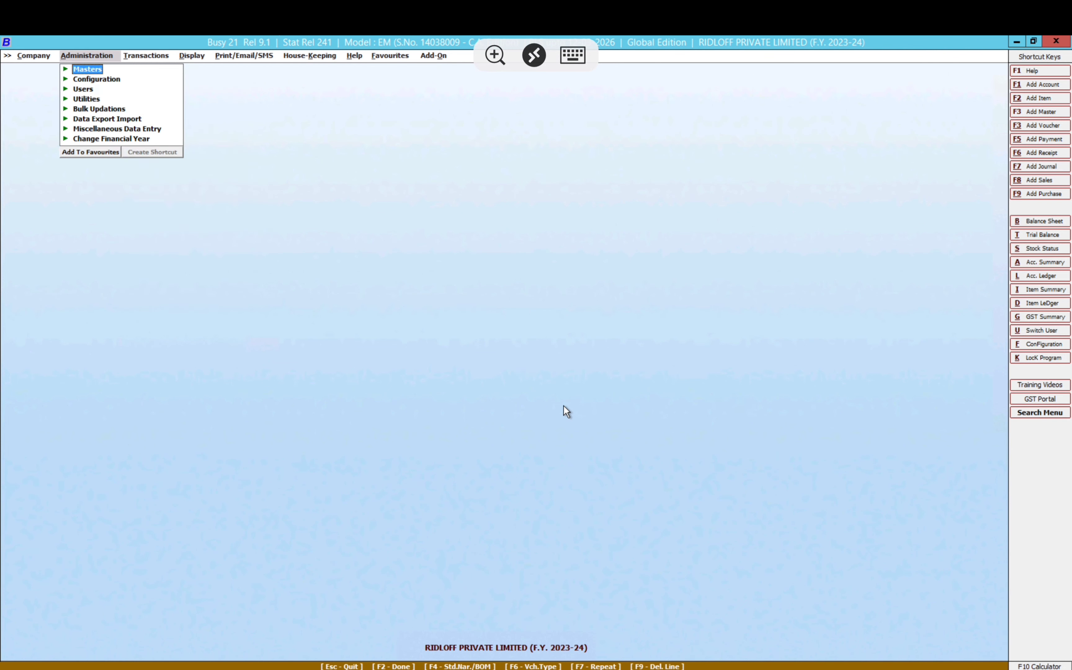
key(Return)
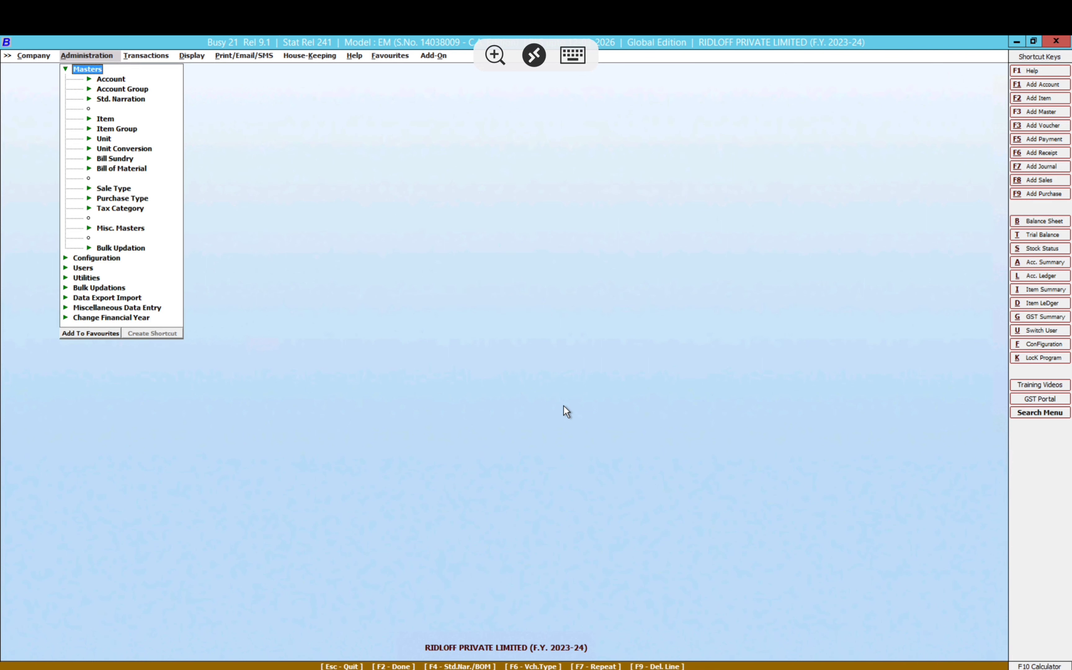
key(Up)
key(Down)
key(Down)
key(Return)
key(Down)
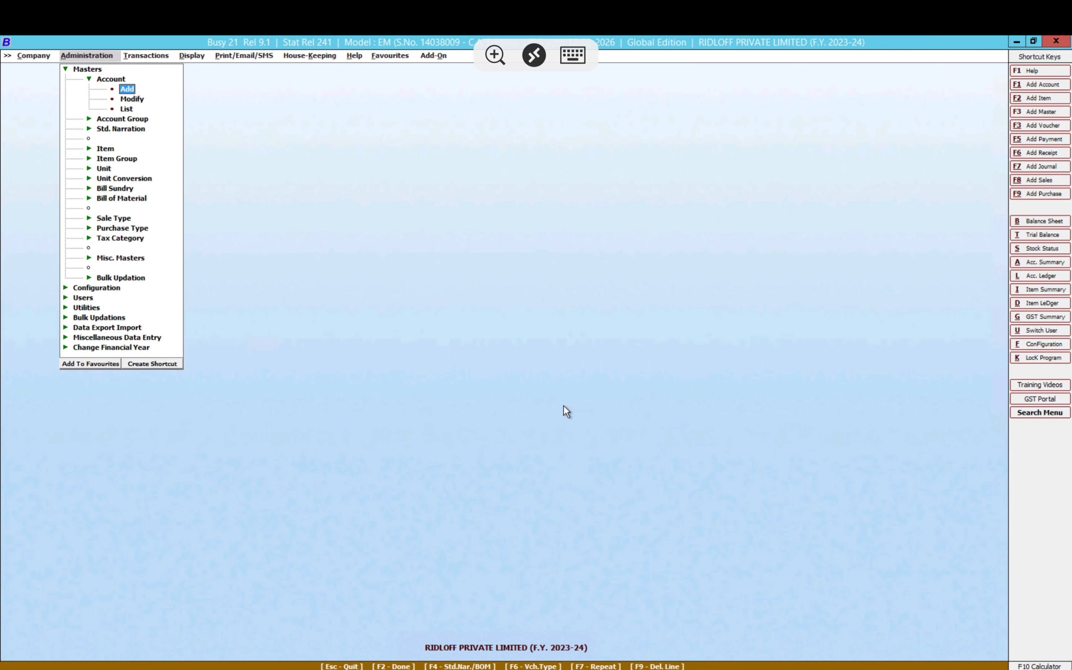
key(Down)
key(Up)
key(Down)
key(Return)
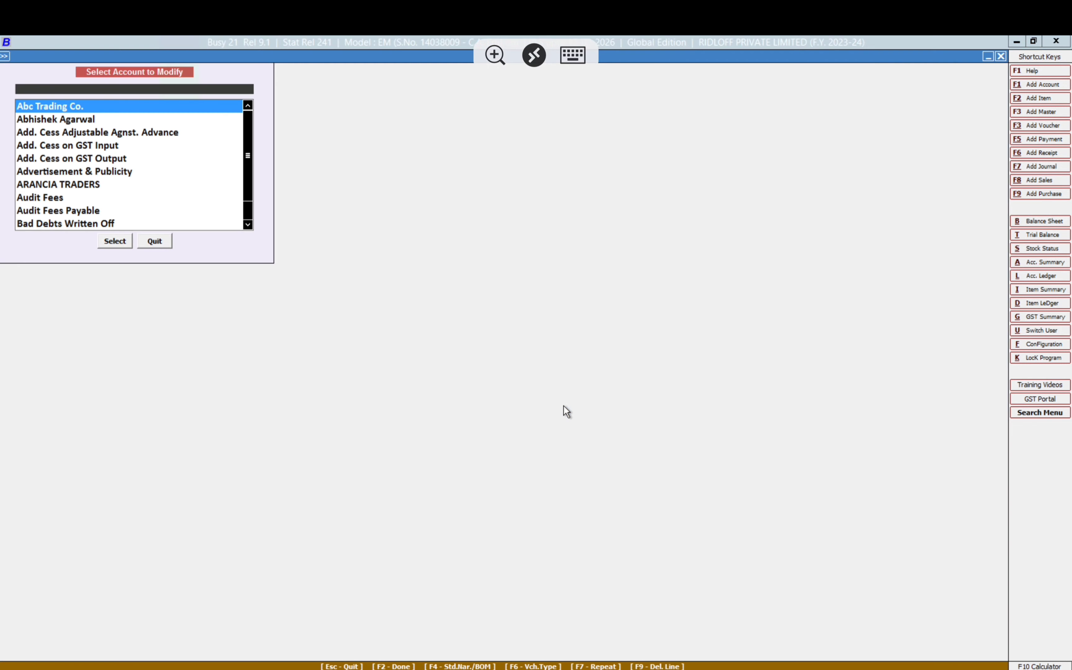
Step: Open the HDFC BANK account master to view its details, then quit it without changes
text(hdfc bank)
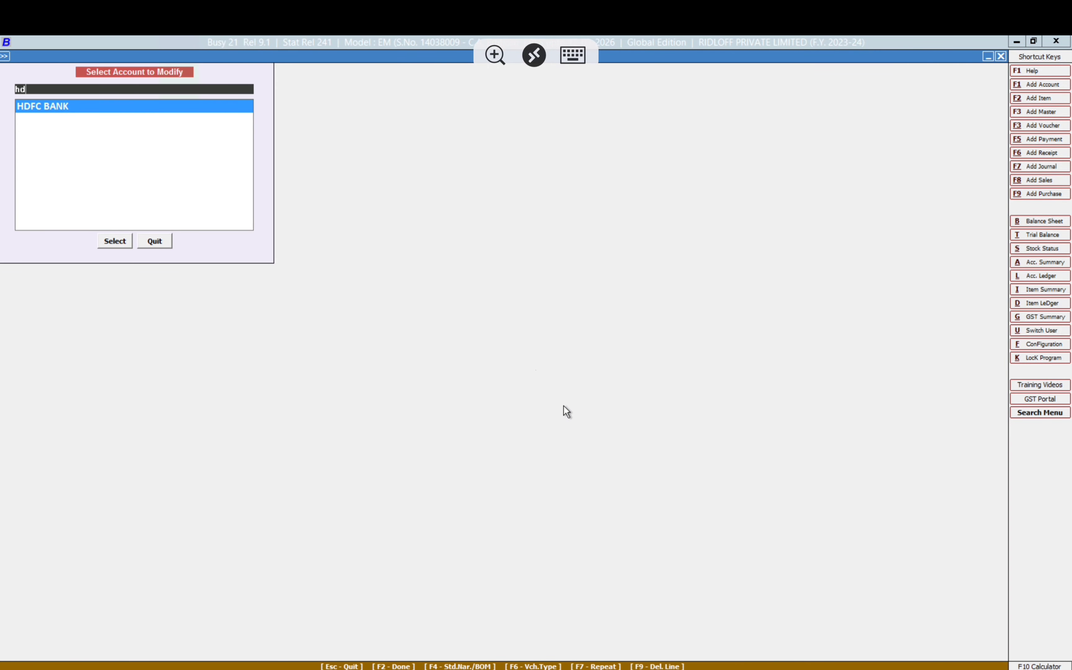
key(Return)
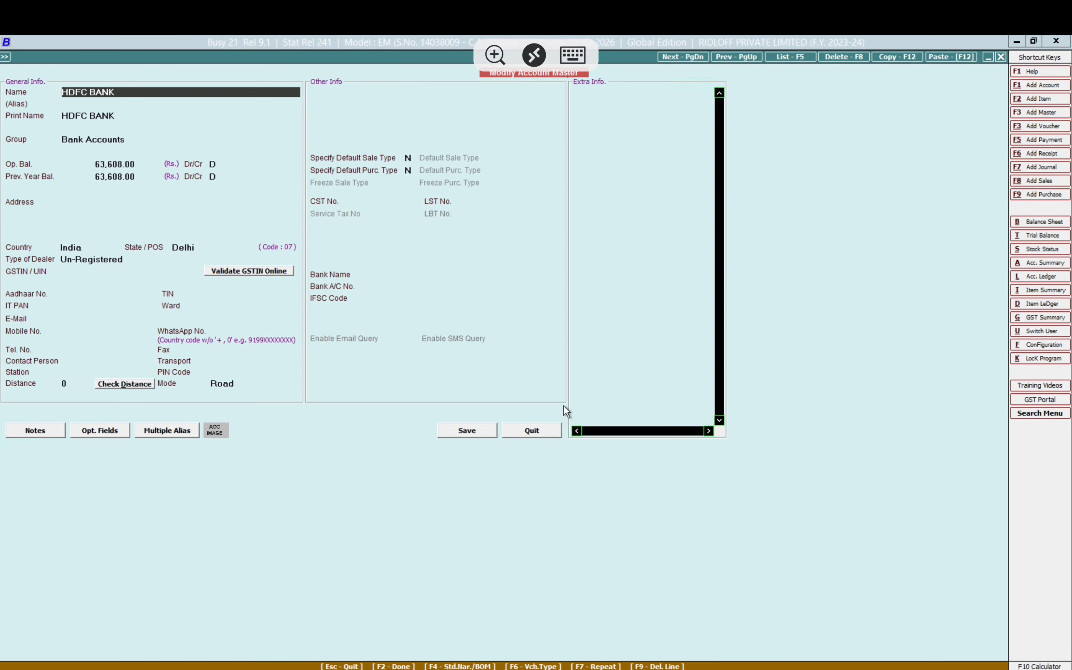
click(542, 430)
key(Escape)
key(Escape)
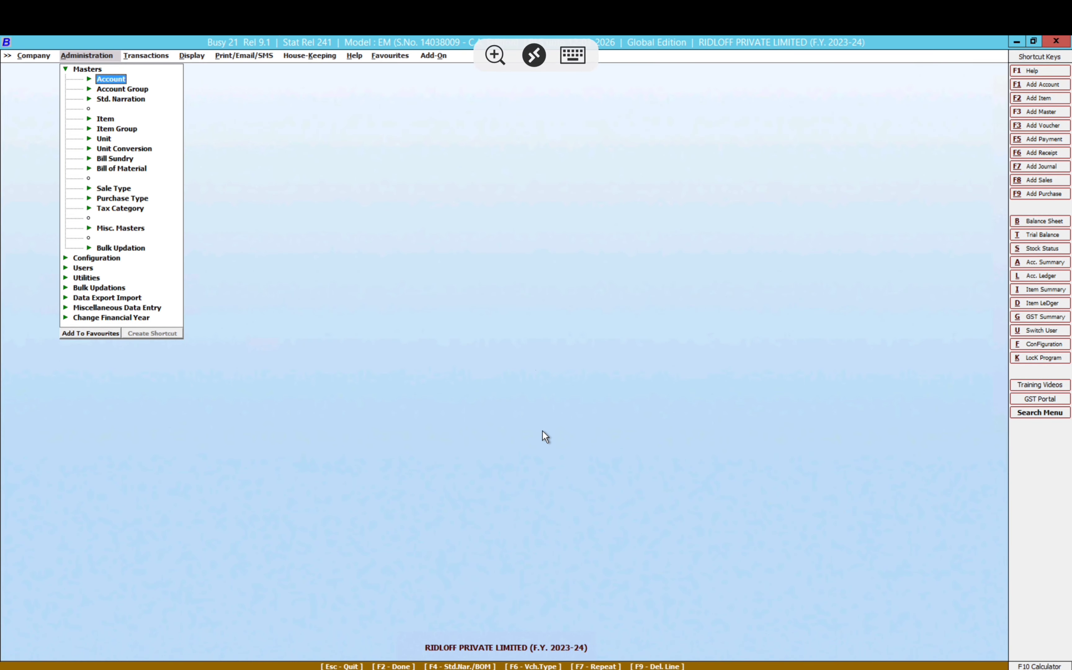
Step: Open a new Payment voucher, accepting the date 05-10-2023 and the GST nature Not Applicable
key(Right)
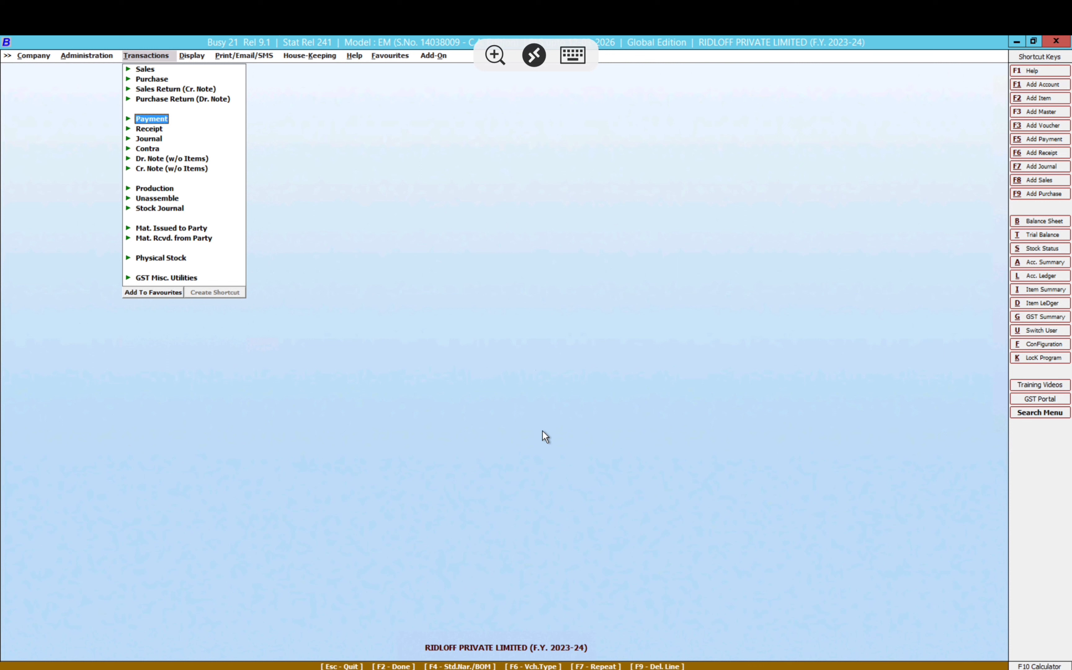
key(Return)
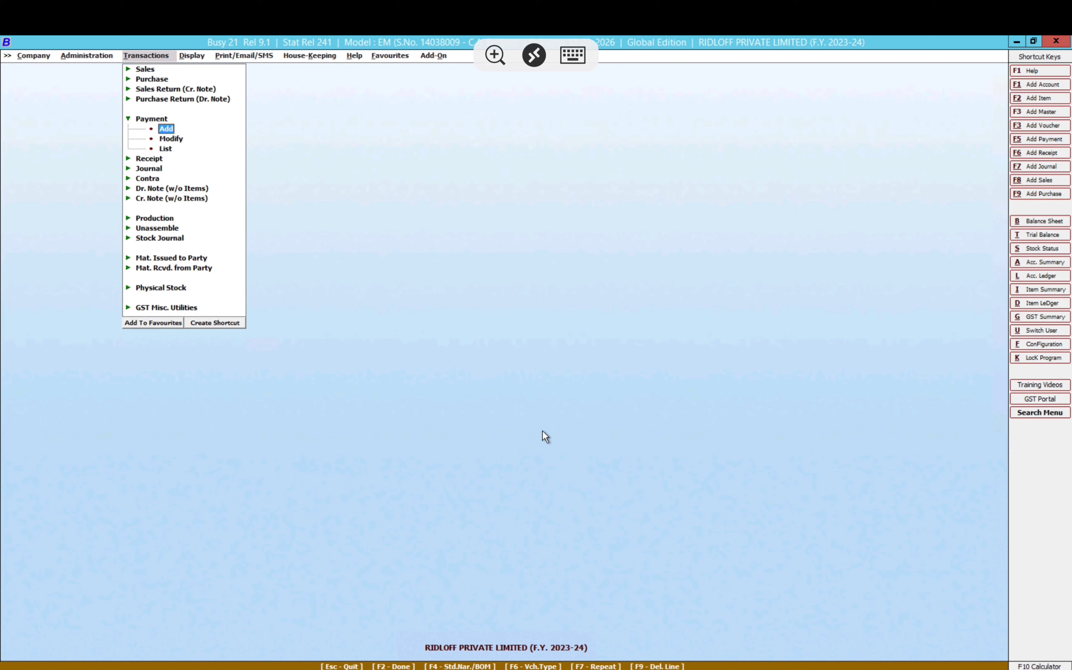
key(Return)
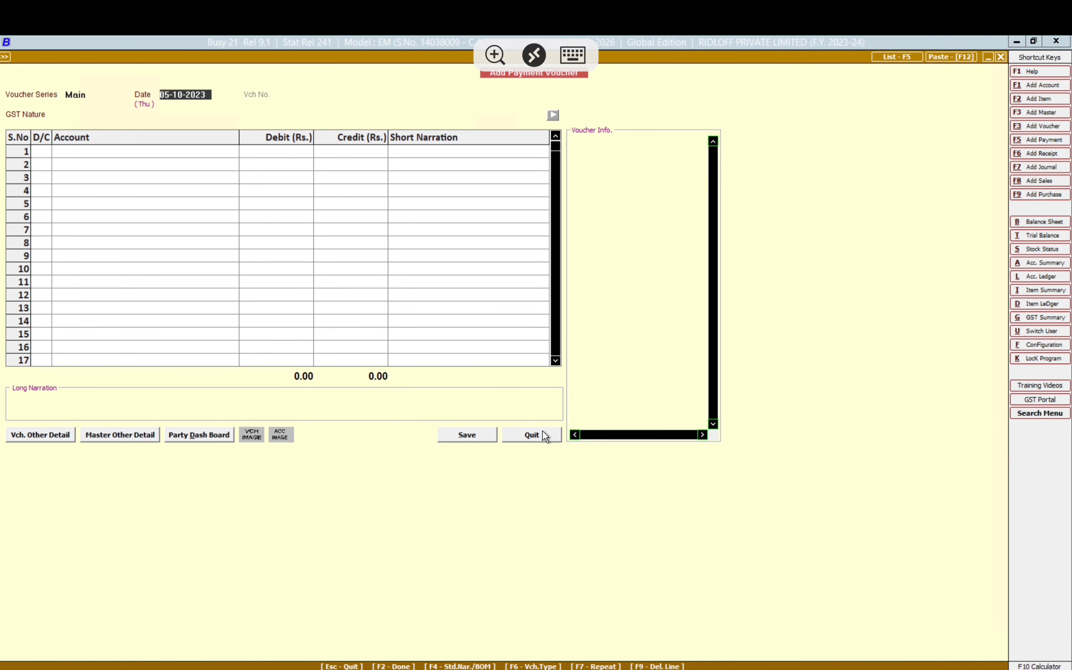
key(Return)
key(Return)
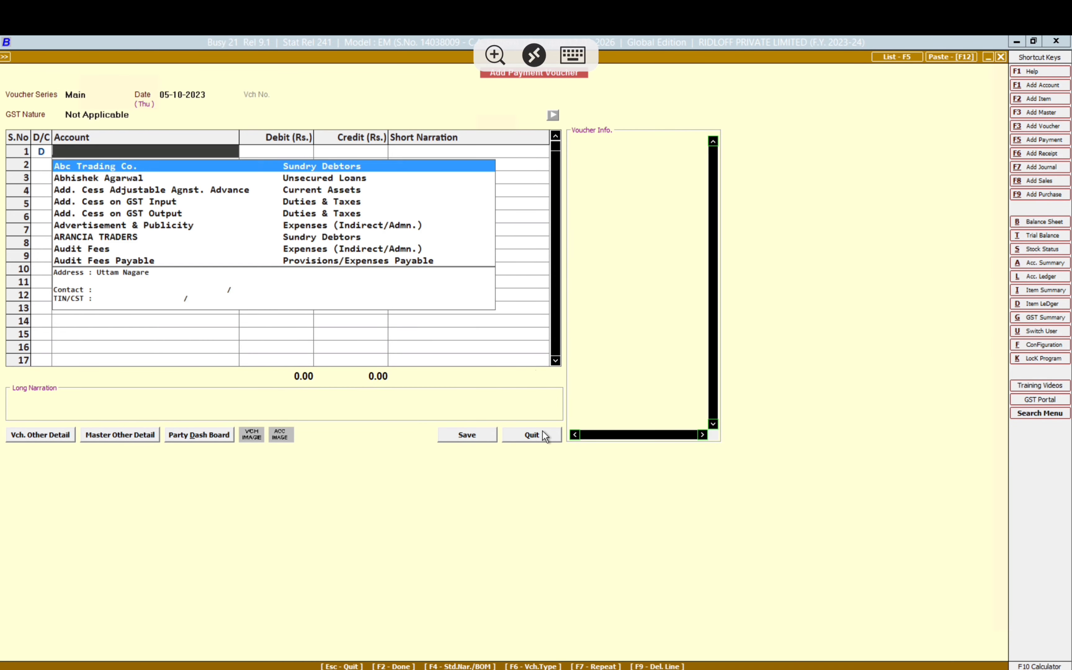
Step: Debit Abc Trading Co. with 5000 in the payment voucher and skip the bill-by-bill adjustment
text(abc)
key(Return)
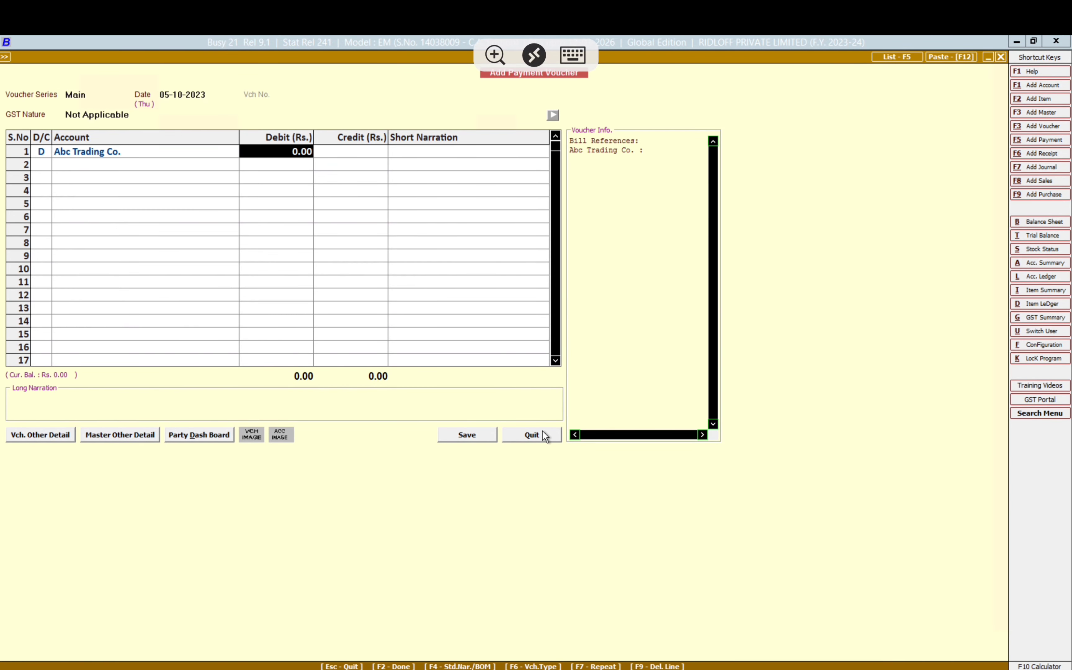
text(5000)
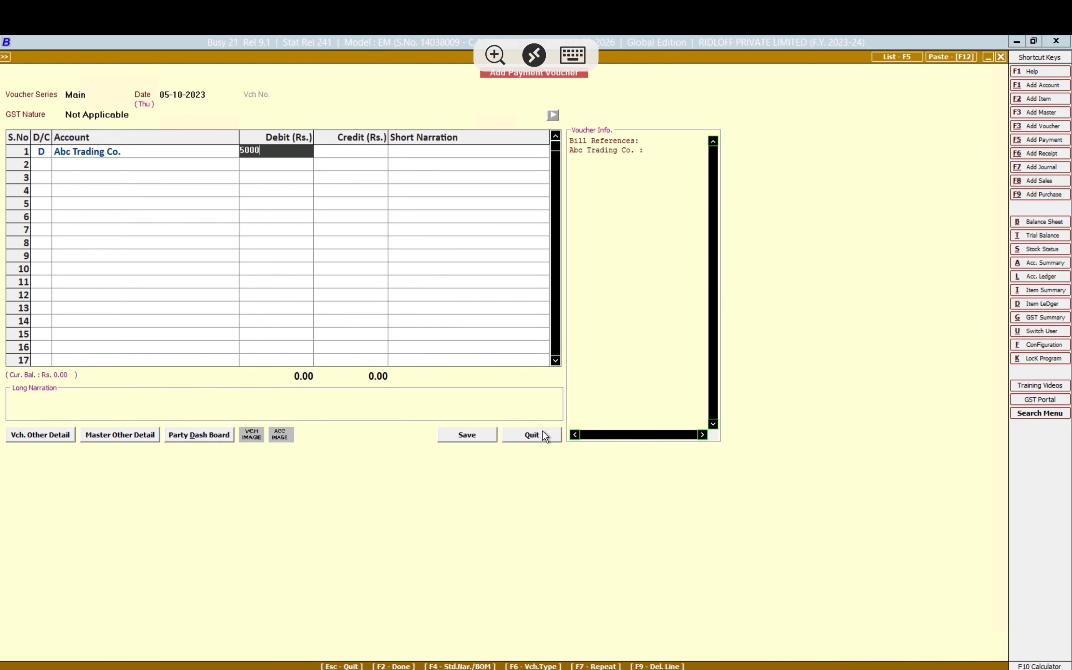
key(Return)
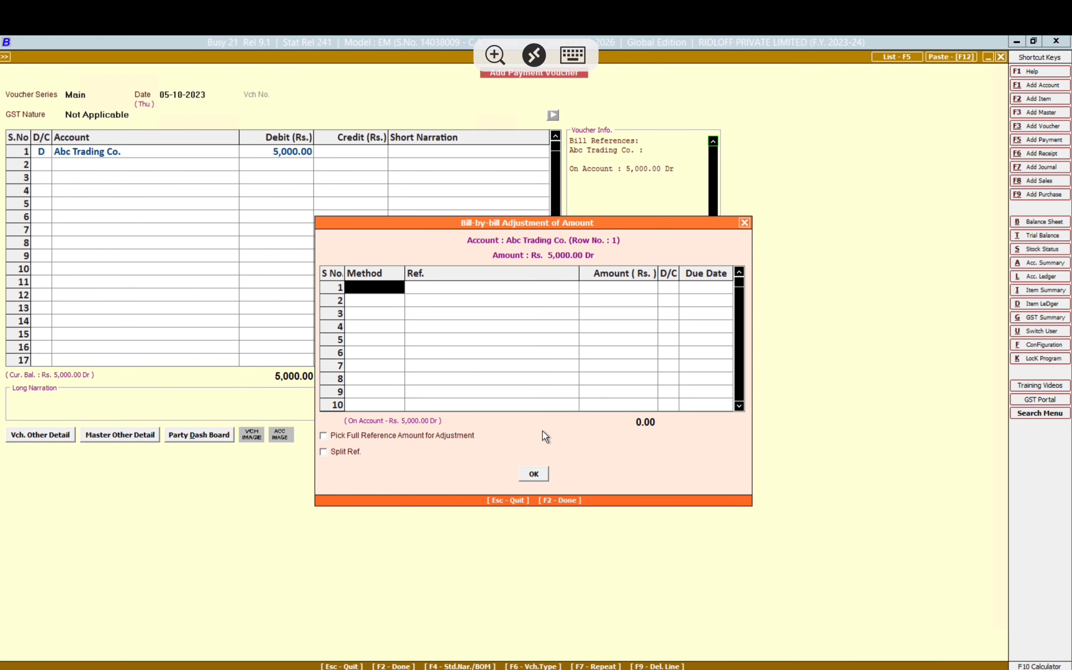
key(Return)
key(Return)
key(Return)
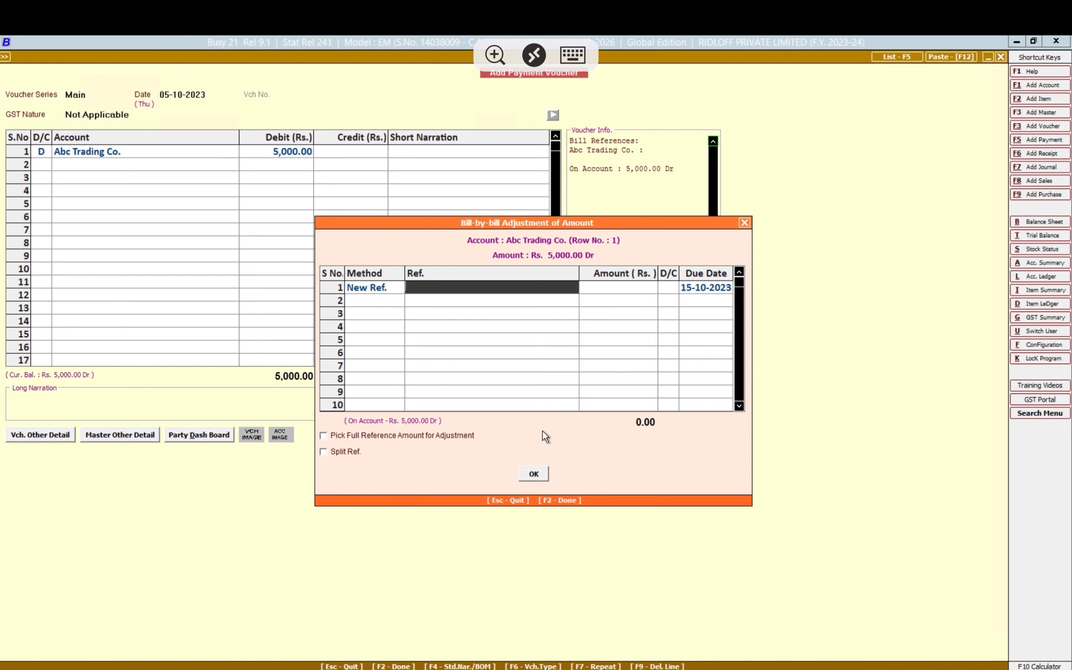
key(Escape)
Step: Credit the Cash account with 5,000.00 on the second row of the payment voucher
key(Return)
key(Return)
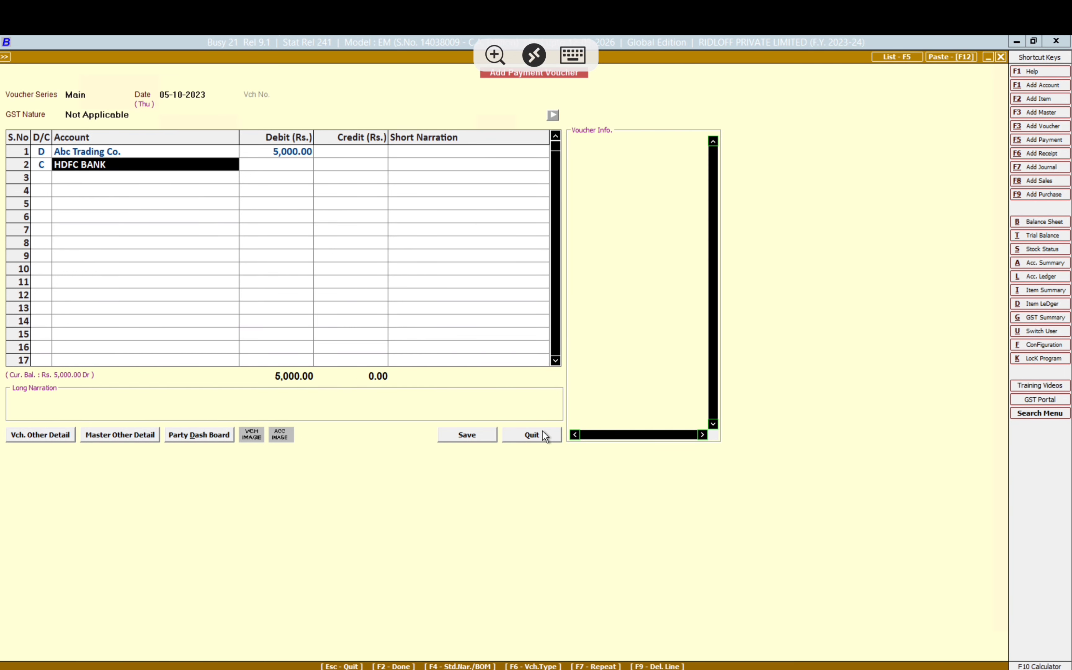
text(ca)
key(Return)
key(Left)
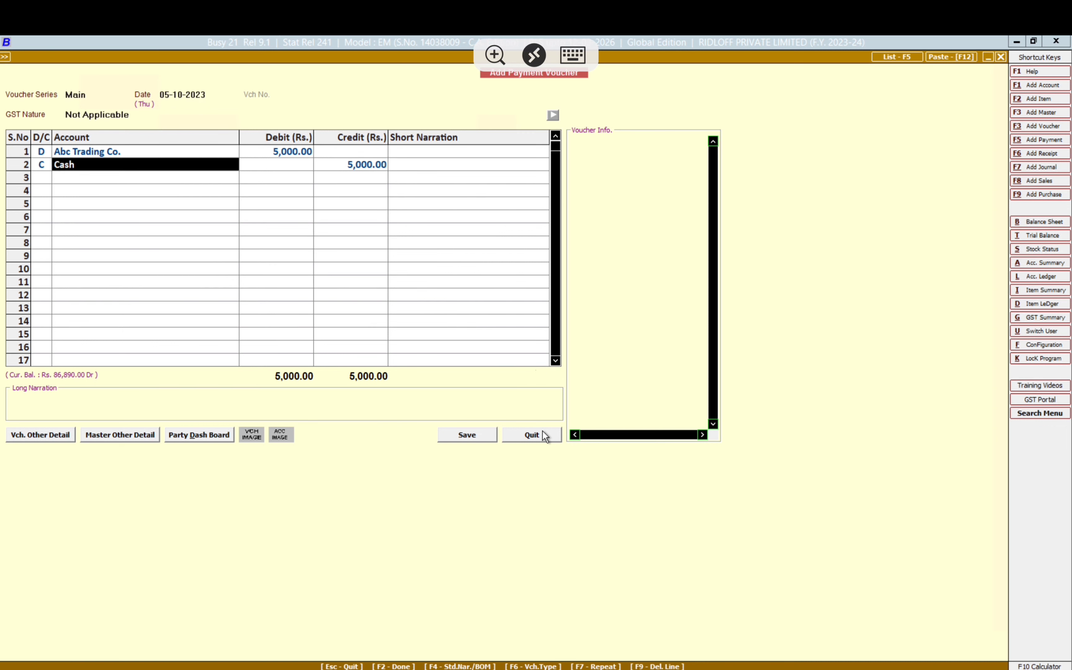
Step: Change the payment voucher's credit account to HDFC BANK, then quit the voucher without saving
text(HDF)
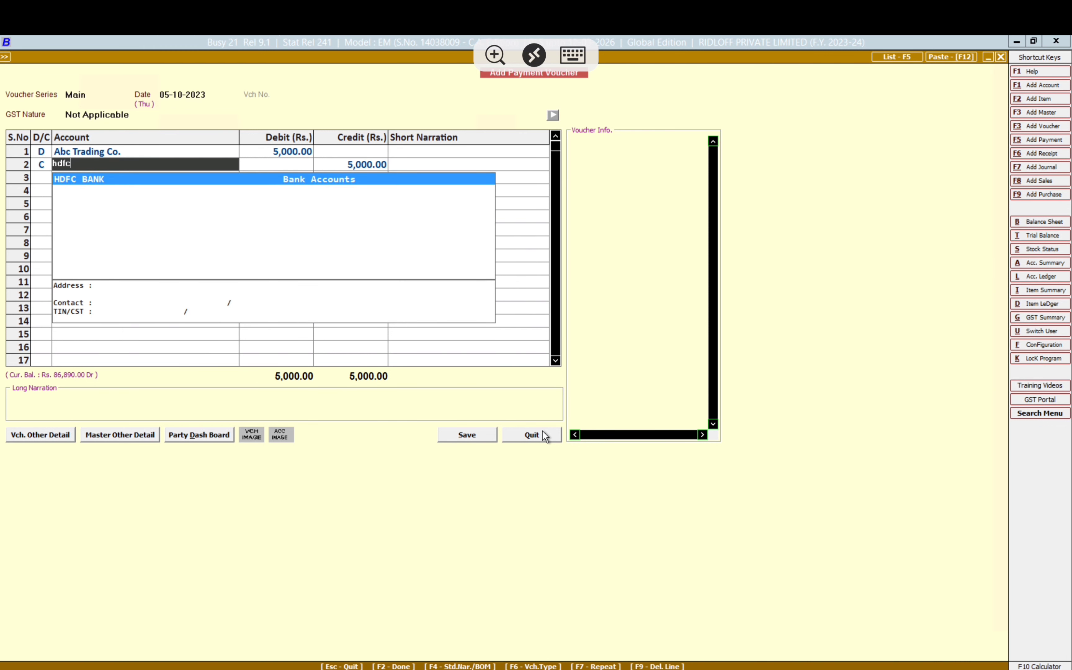
key(Return)
key(Return)
key(Return)
key(Return)
key(Tab)
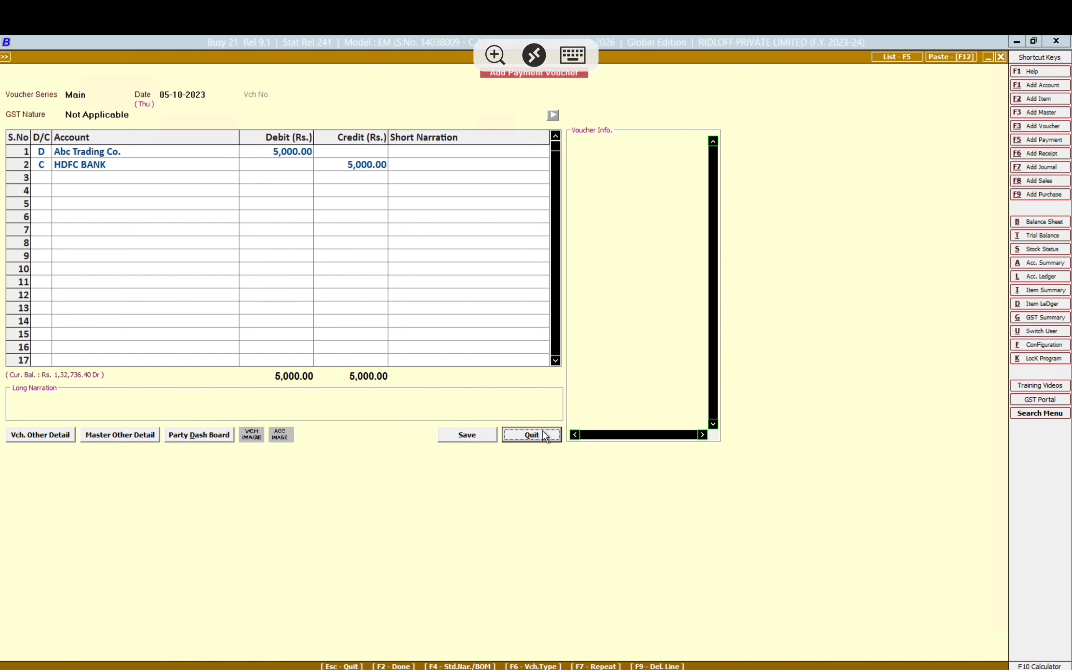
click(532, 435)
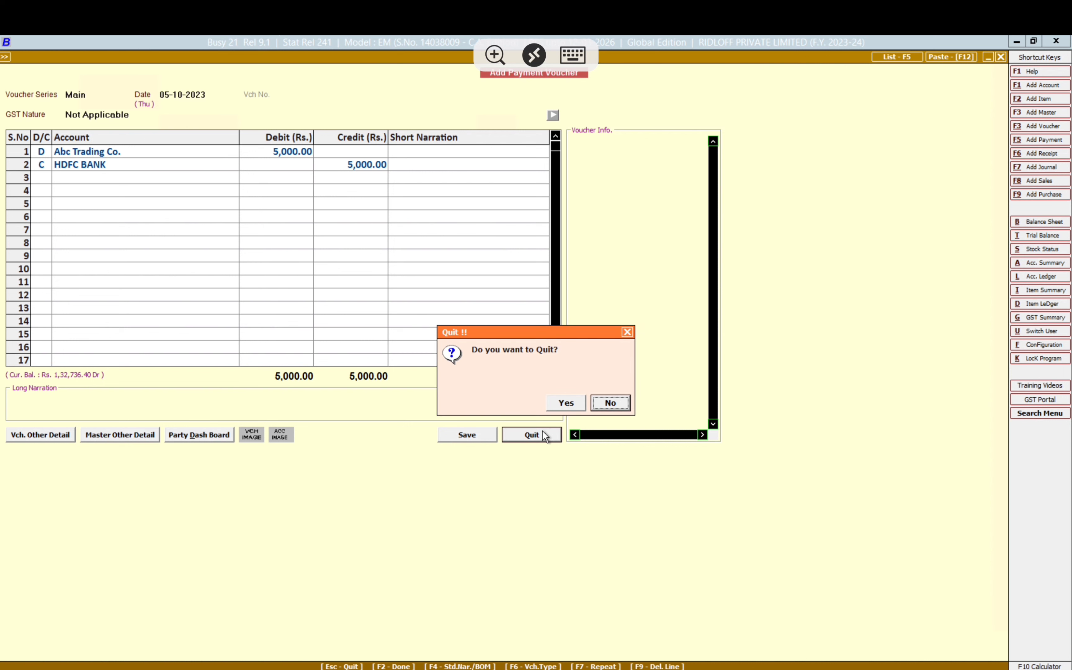
key(Left)
key(Return)
Step: Open a new Receipt voucher, accepting the date 05-10-2023 and the GST nature Not Applicable
key(Left)
key(Left)
key(Left)
key(Right)
key(Right)
key(Right)
key(Down)
key(Down)
key(Down)
key(Return)
key(Return)
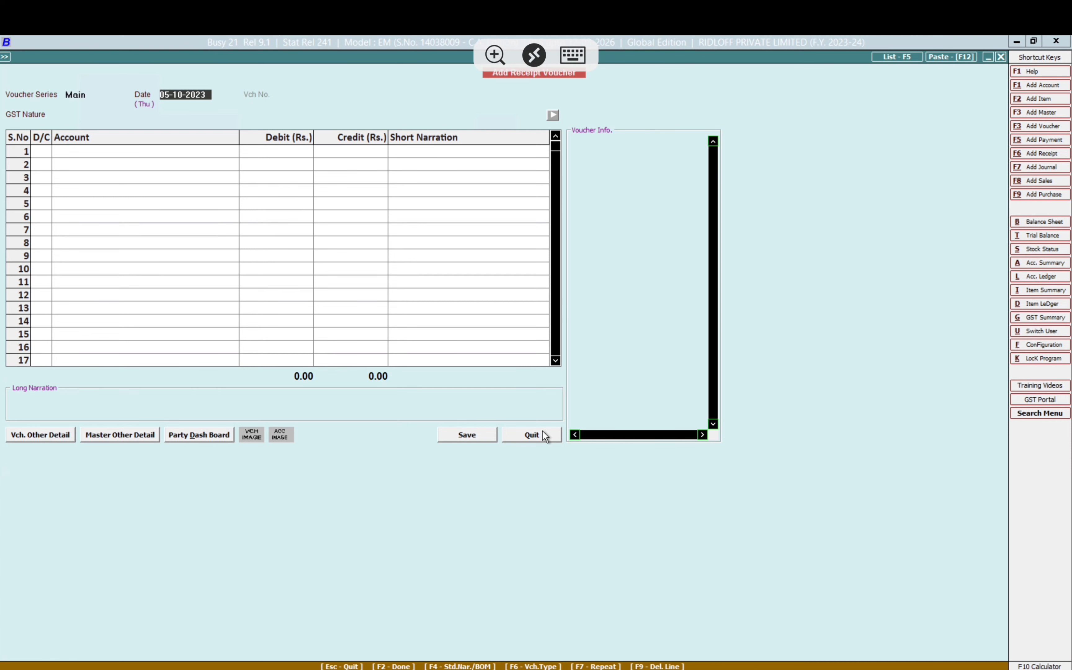
key(Return)
key(Return)
key(Return)
Step: Credit Abc Trading Co. with 5000 in the receipt voucher and skip the bill-by-bill adjustment
text(abc)
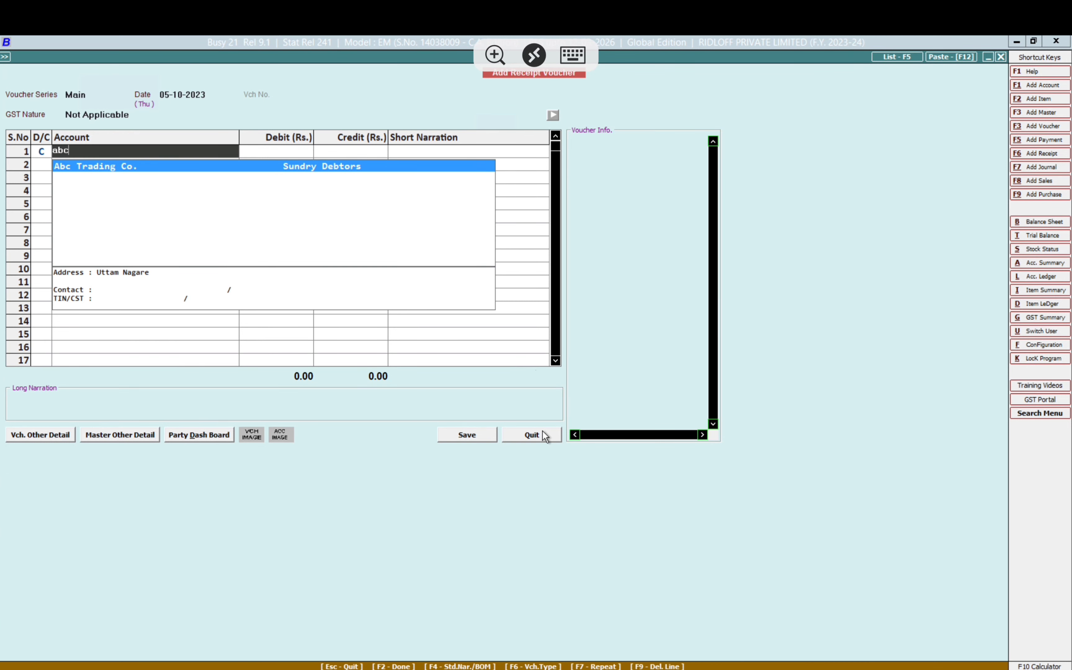
key(Return)
text(5000)
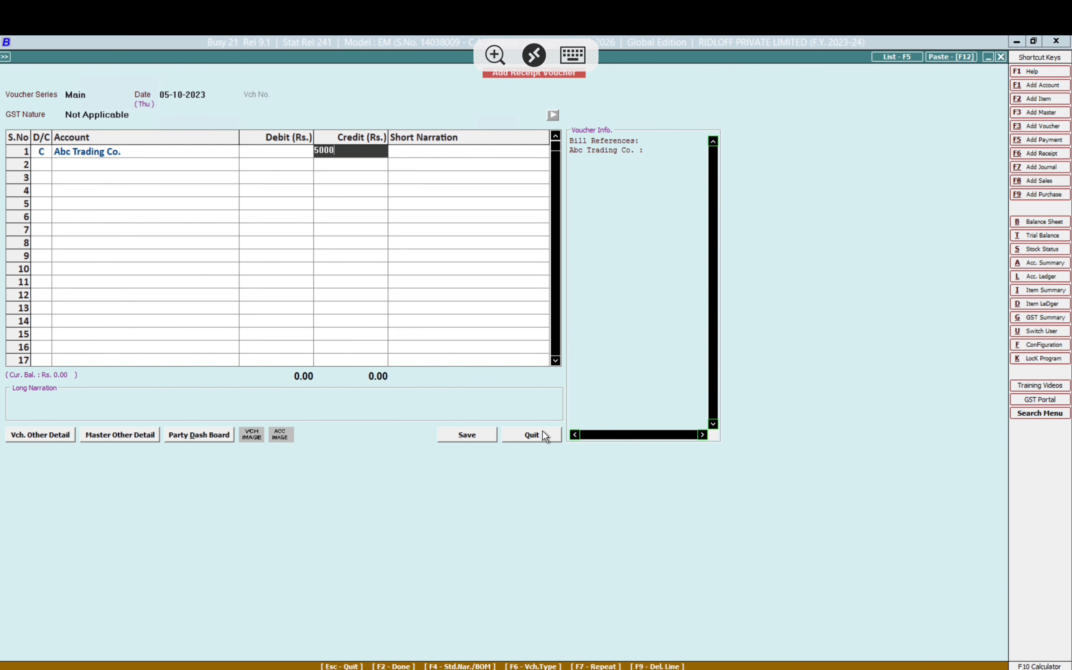
key(Return)
key(Return)
key(Return)
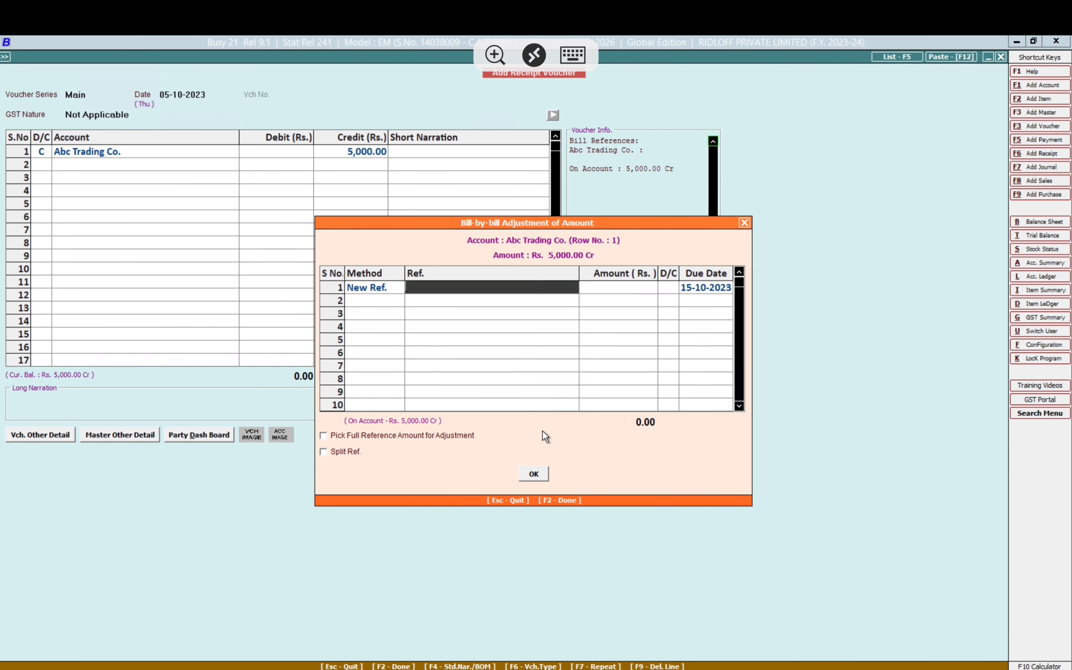
key(Escape)
key(Return)
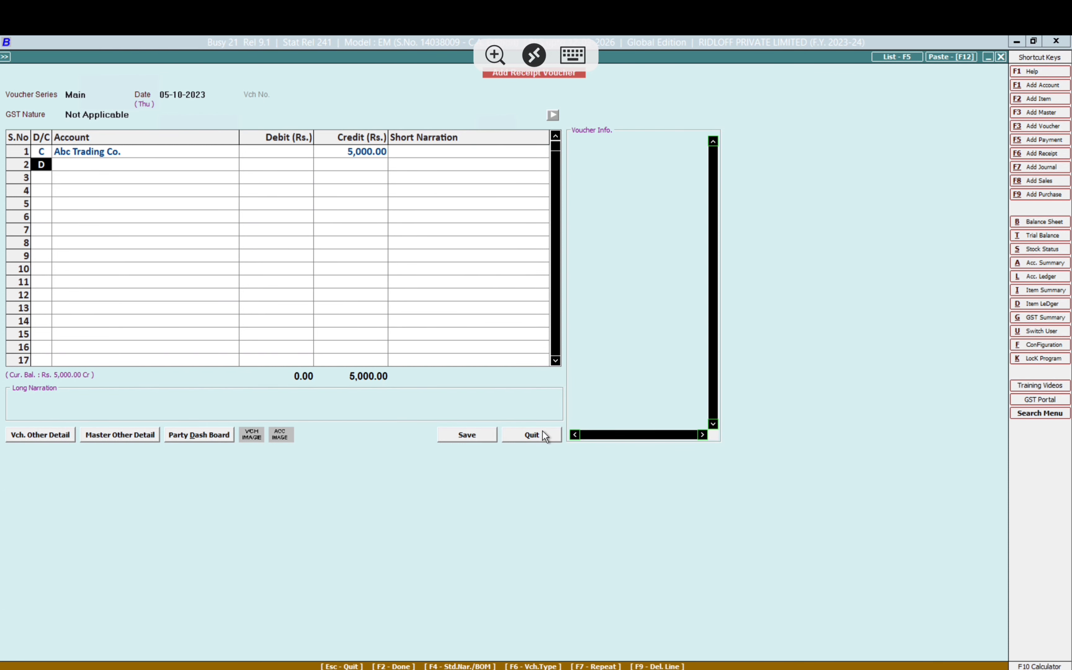
Step: Choose Cash as the debit account on the second row of the receipt voucher
key(Return)
key(Return)
key(Left)
text(cas)
key(Return)
Step: Debit HDFC BANK with 5,000 on the second row of the receipt voucher, then quit the voucher without saving
key(Left)
text(hd)
key(Return)
key(Return)
key(Return)
key(Return)
click(531, 435)
key(Left)
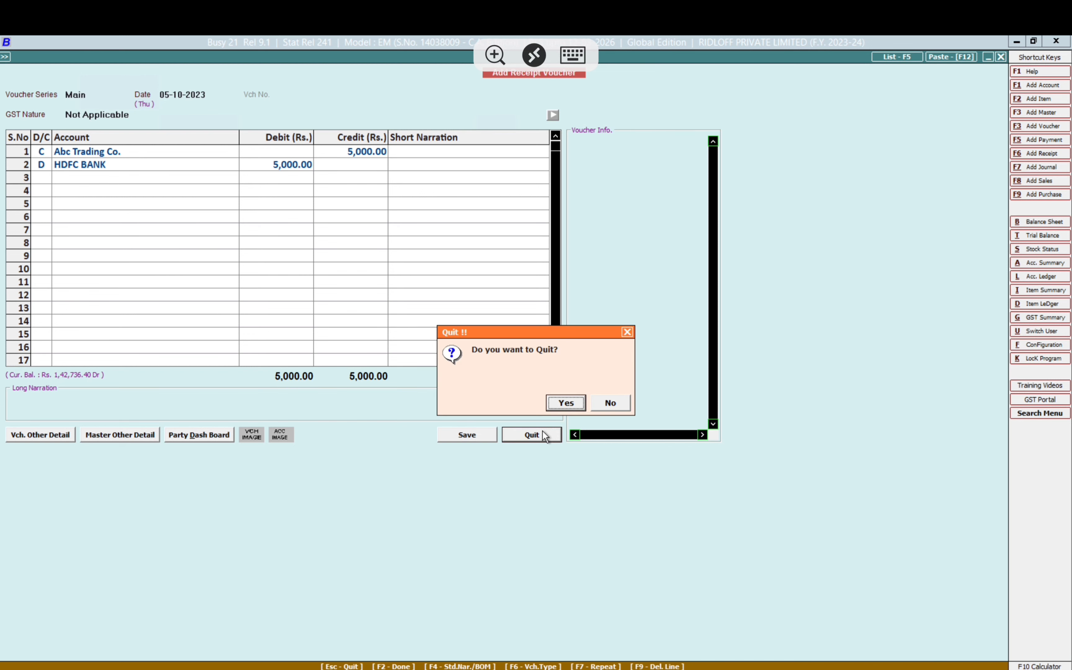
key(Return)
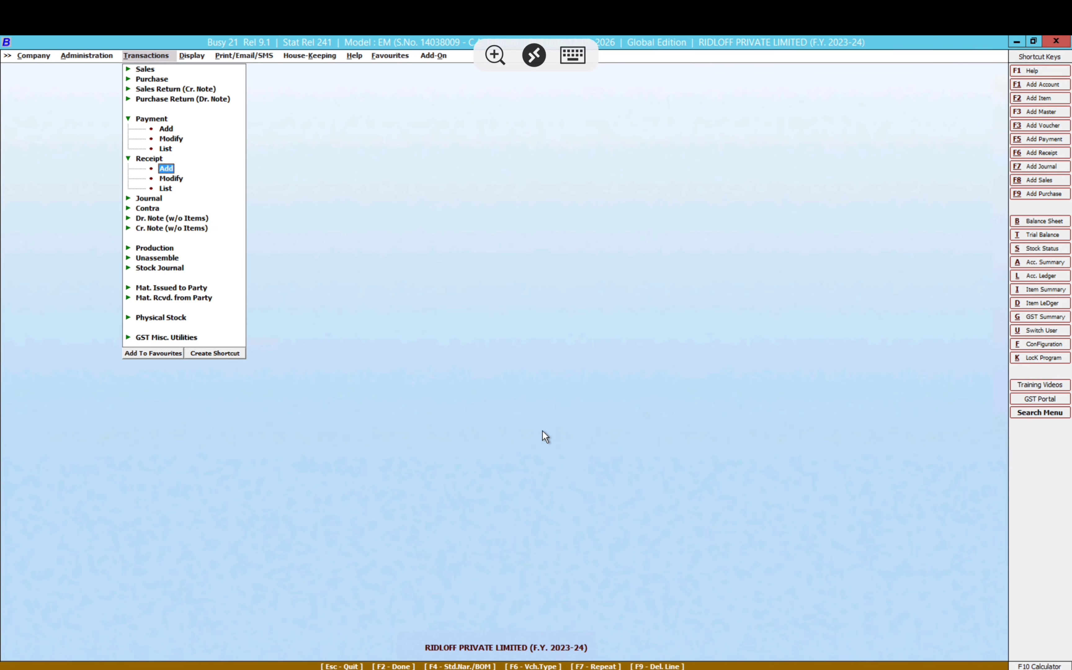
Step: Open a new Contra voucher, accepting the date 01-04-2023 and starting the first row as a debit entry
key(Down)
key(Down)
key(Down)
key(Down)
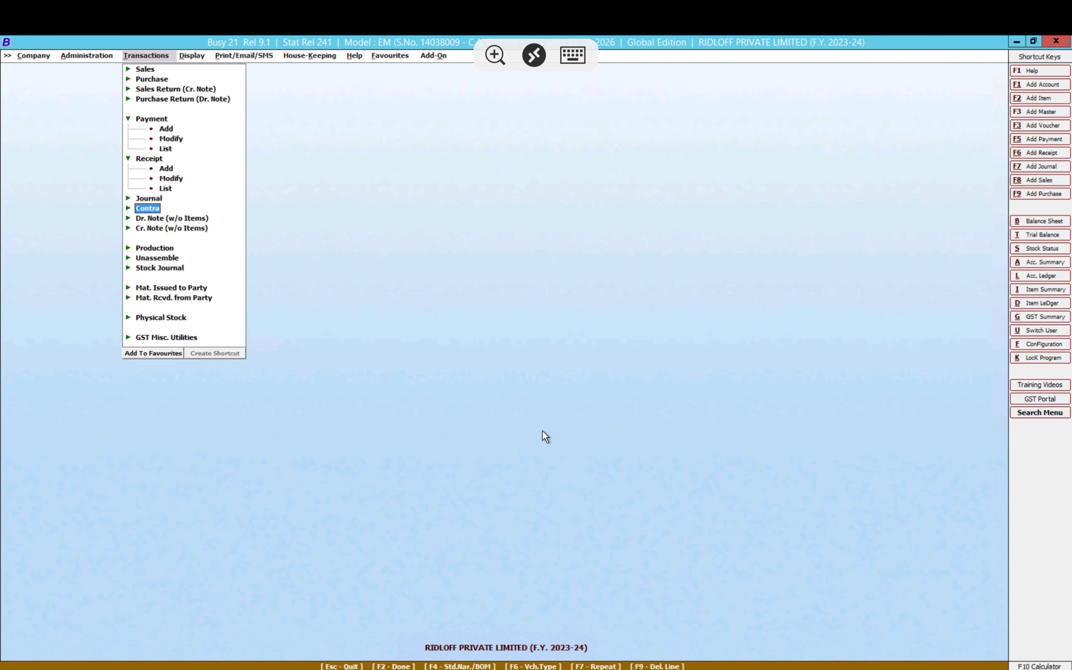
key(Return)
key(Return)
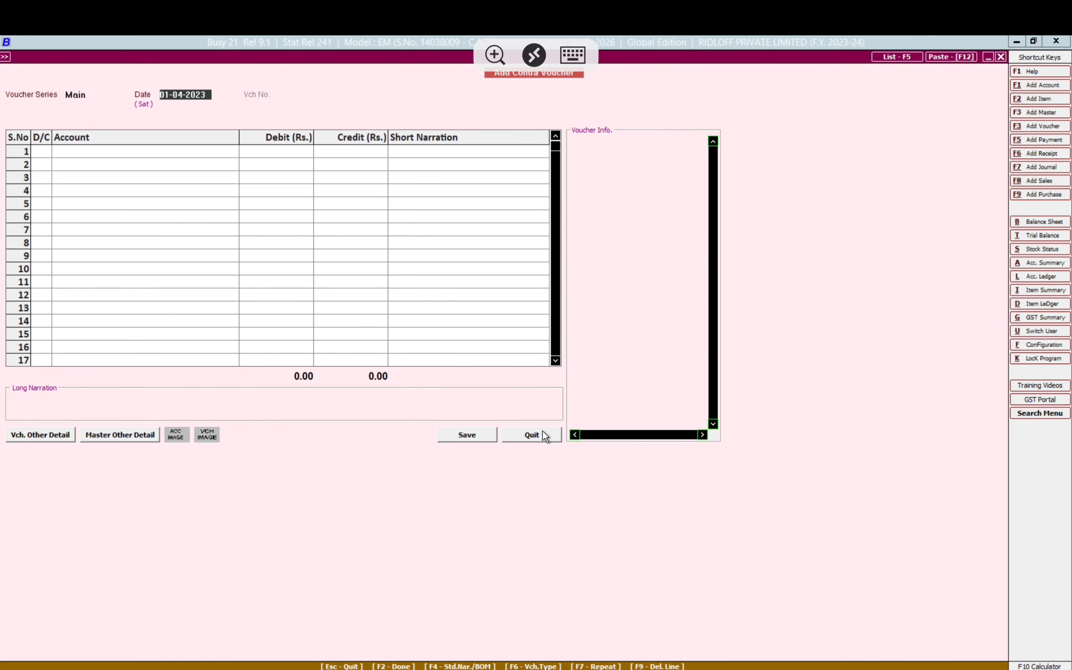
key(Return)
key(Return)
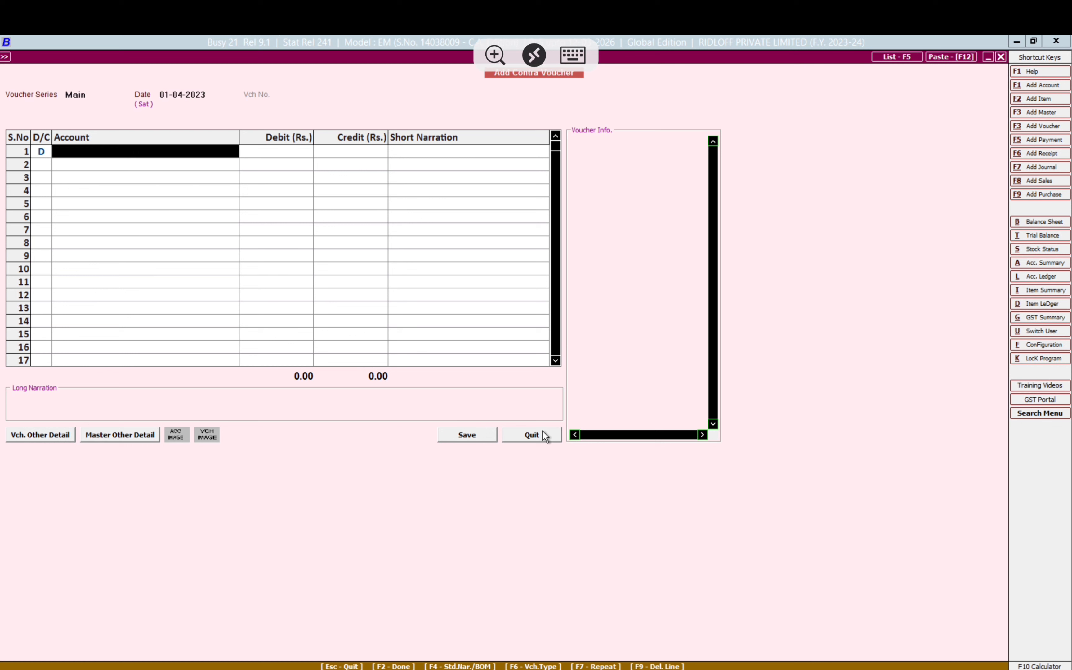
Step: Debit HDFC BANK with 50000 in the contra voucher and start a credit entry on the second row
text(hdf)
key(Return)
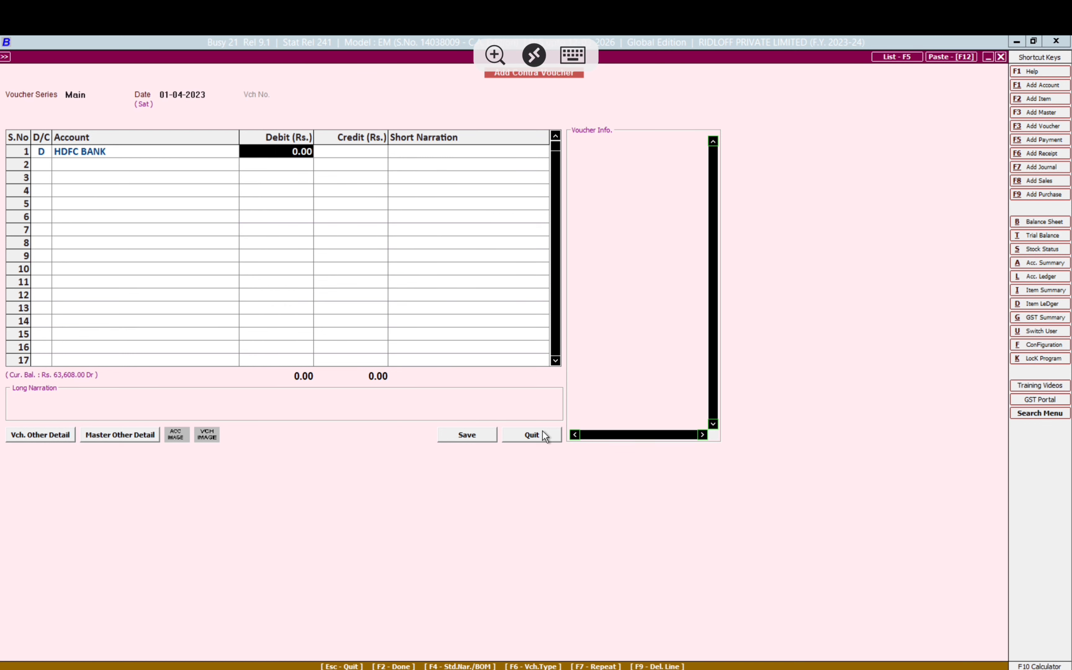
text(50000)
key(Return)
key(Return)
key(Return)
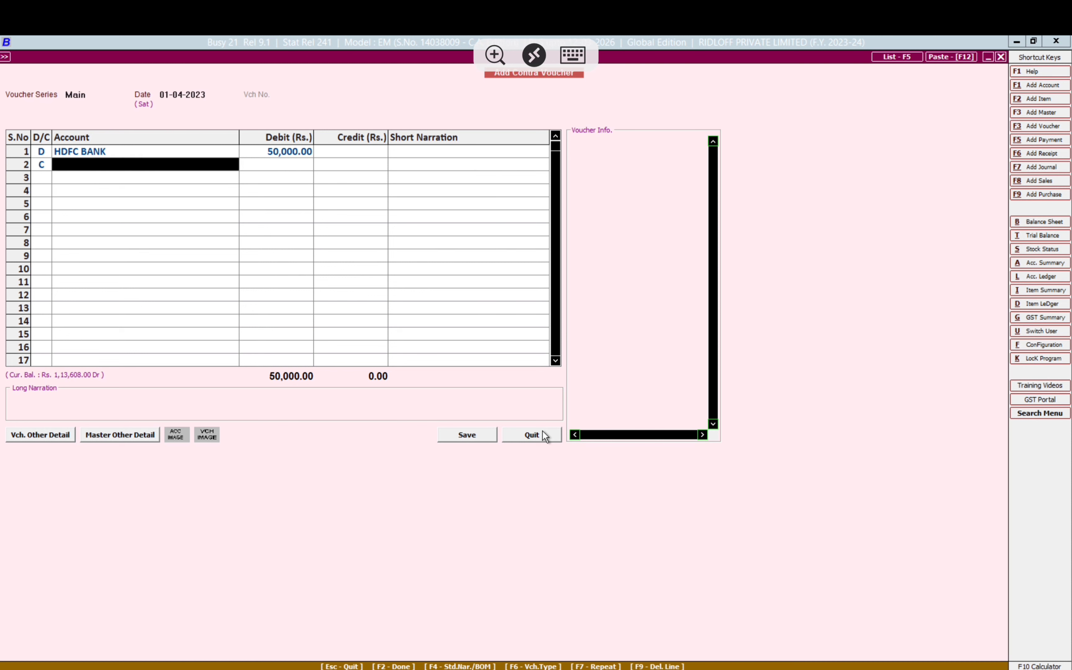
Step: Credit Cash with 50,000 on the second row of the contra voucher, then quit the voucher without saving
key(Return)
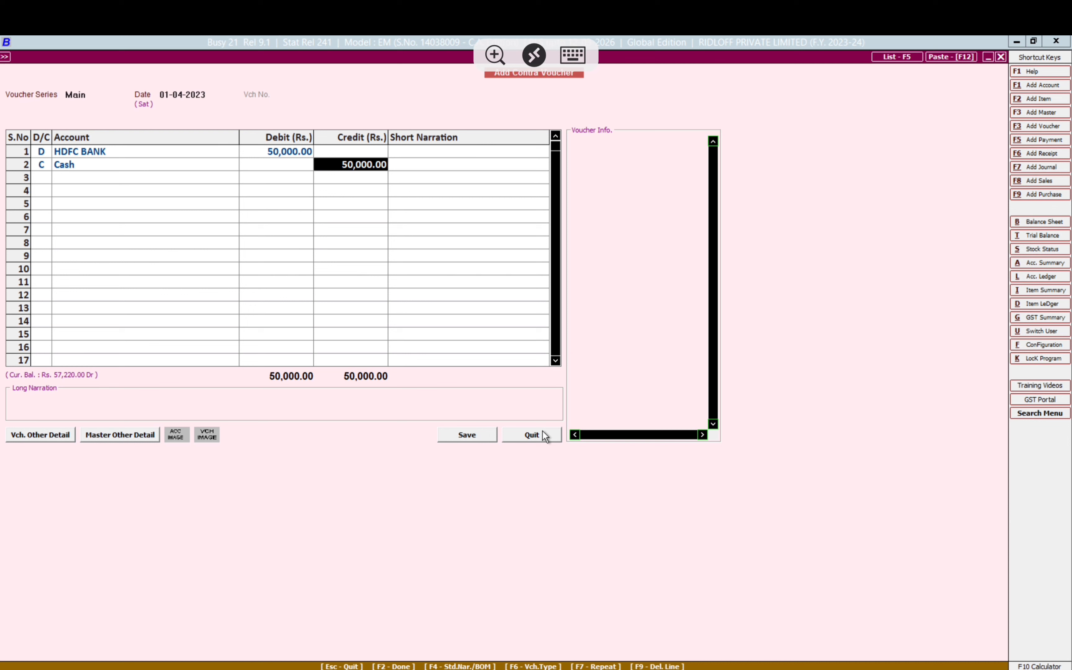
key(Return)
key(Return)
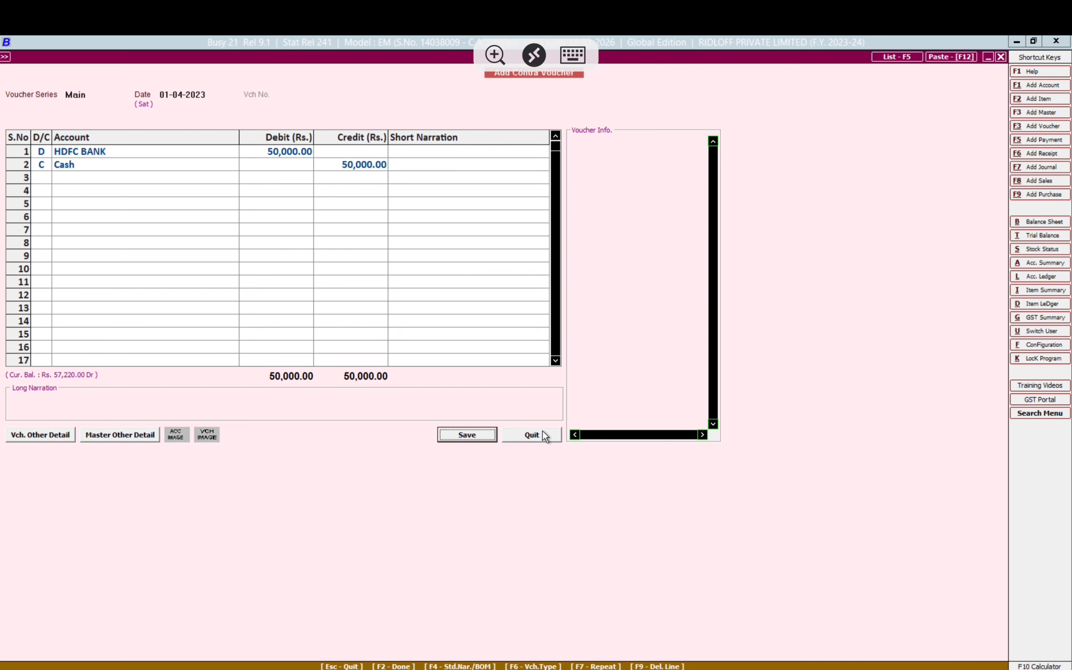
click(542, 431)
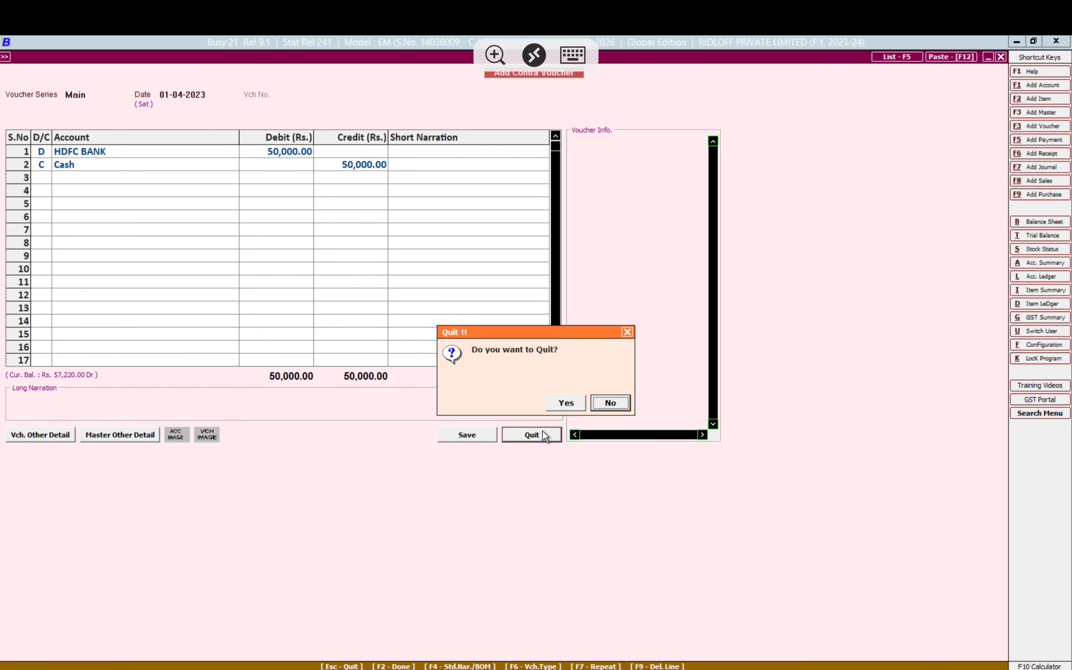
key(Left)
key(Return)
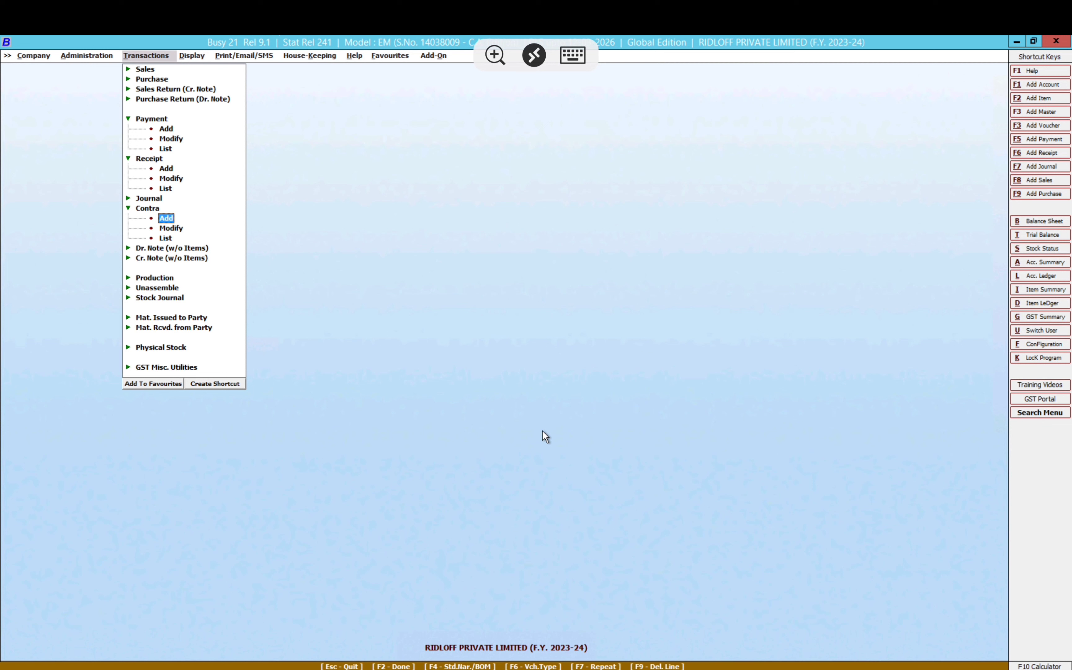
Step: Collapse the expanded Contra, Receipt and Payment voucher groups and go back up to the Purchase transactions
key(Left)
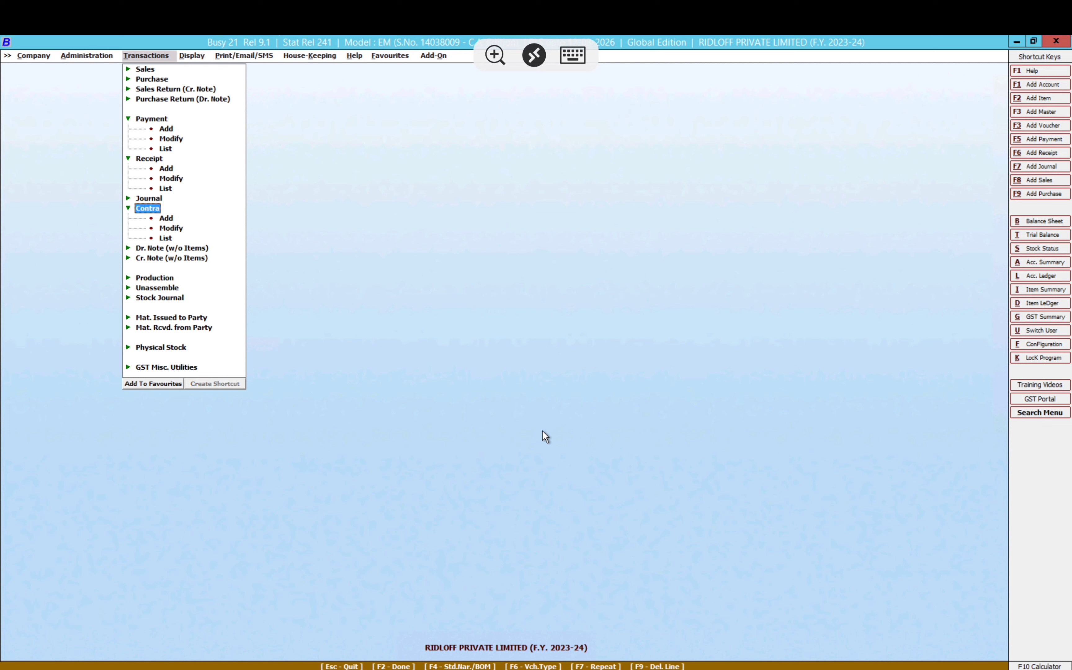
key(Left)
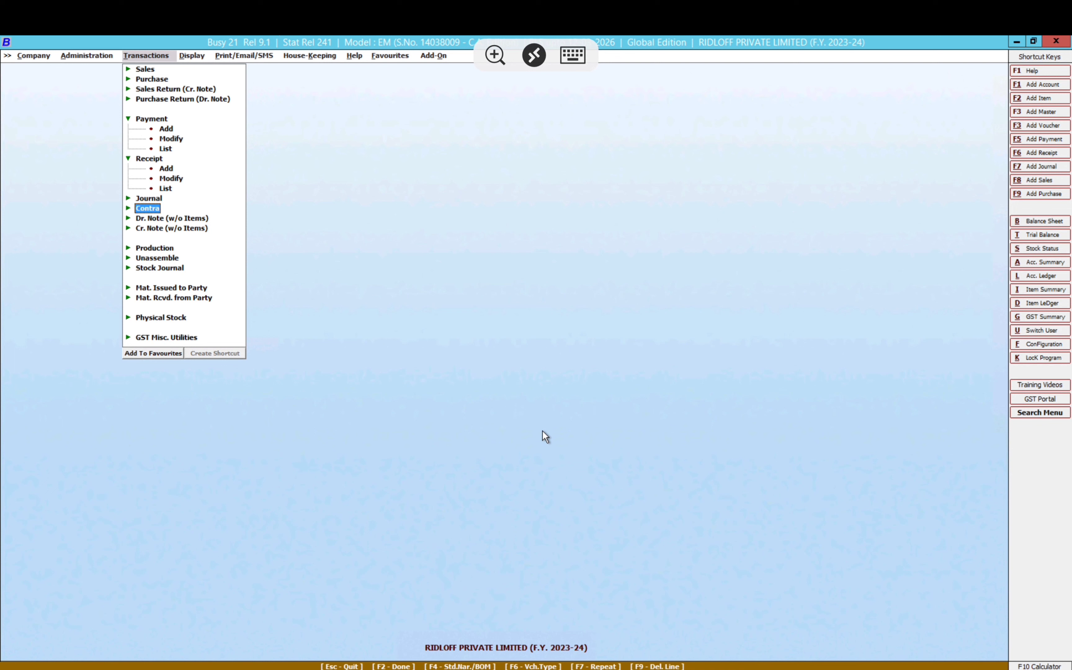
key(Up)
key(Up)
key(Up)
key(Up)
key(Up)
key(Left)
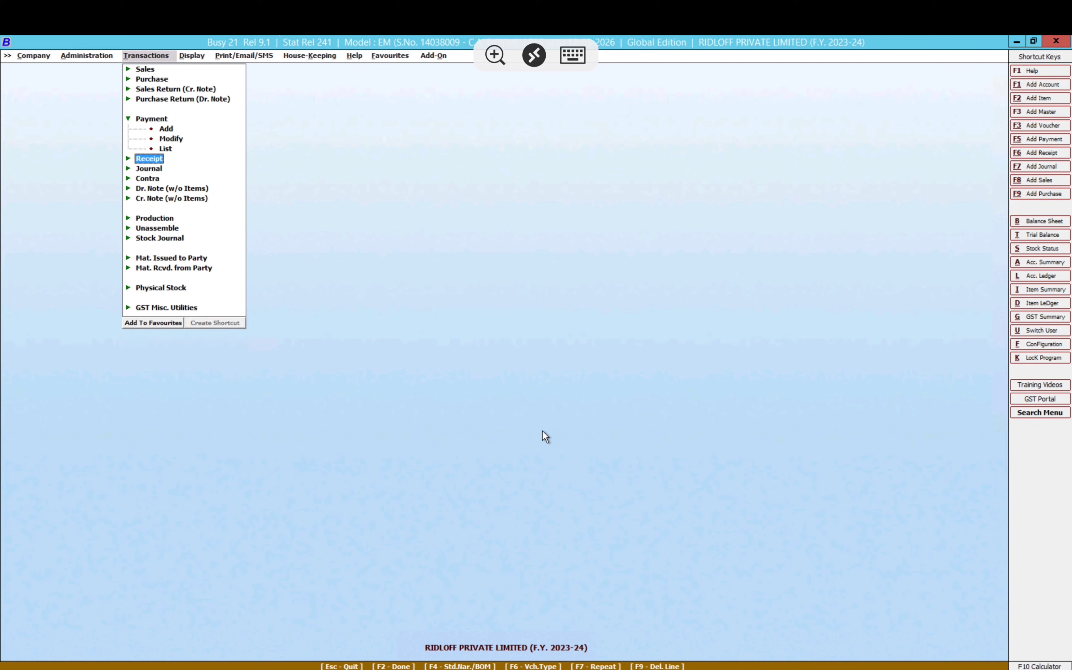
key(Up)
key(Up)
key(Up)
key(Up)
key(Left)
key(Up)
key(Up)
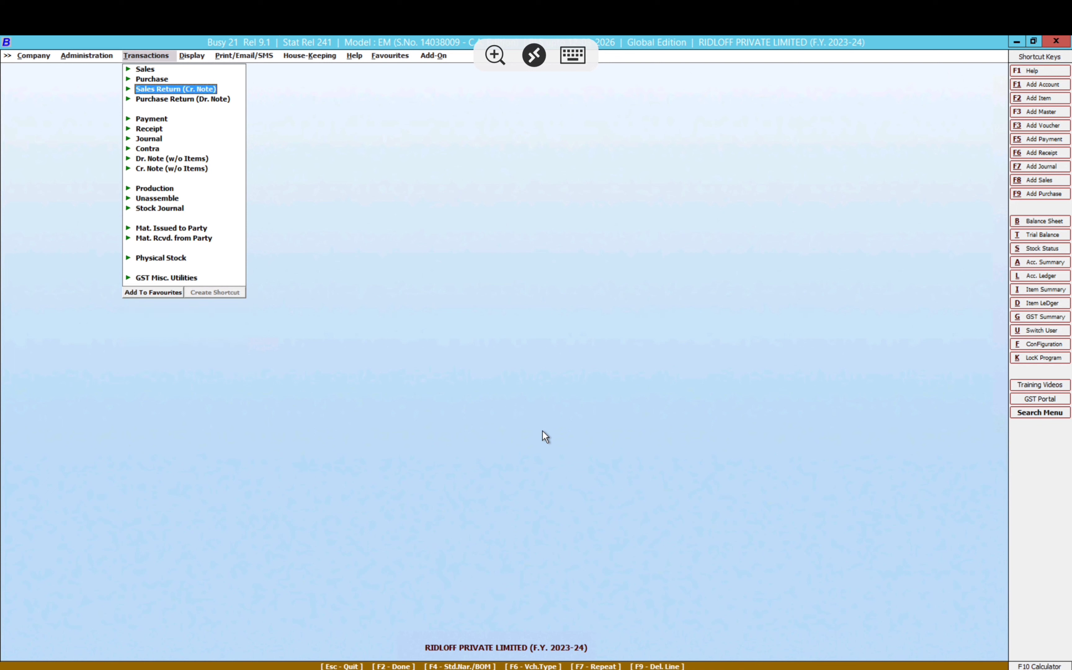
key(Up)
key(Up)
key(Down)
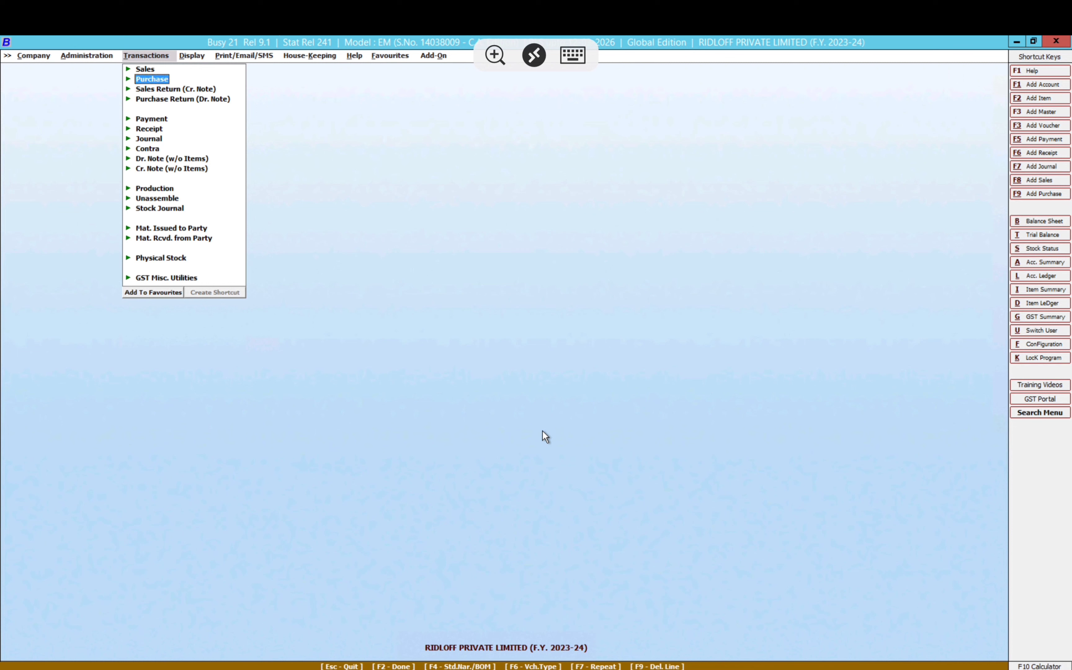
Step: Examine the Outstanding Analysis report options from Amount Receivable to Amount Payable, then return to the transaction types
key(Right)
key(Left)
key(Right)
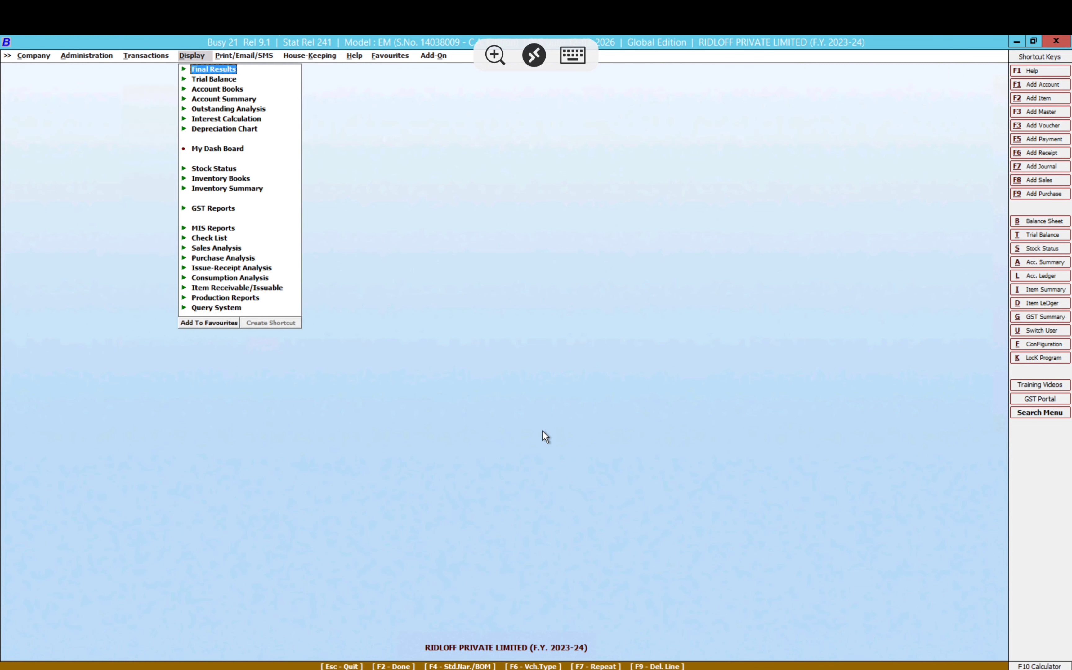
key(Down)
key(Down)
key(Down)
key(Left)
key(Right)
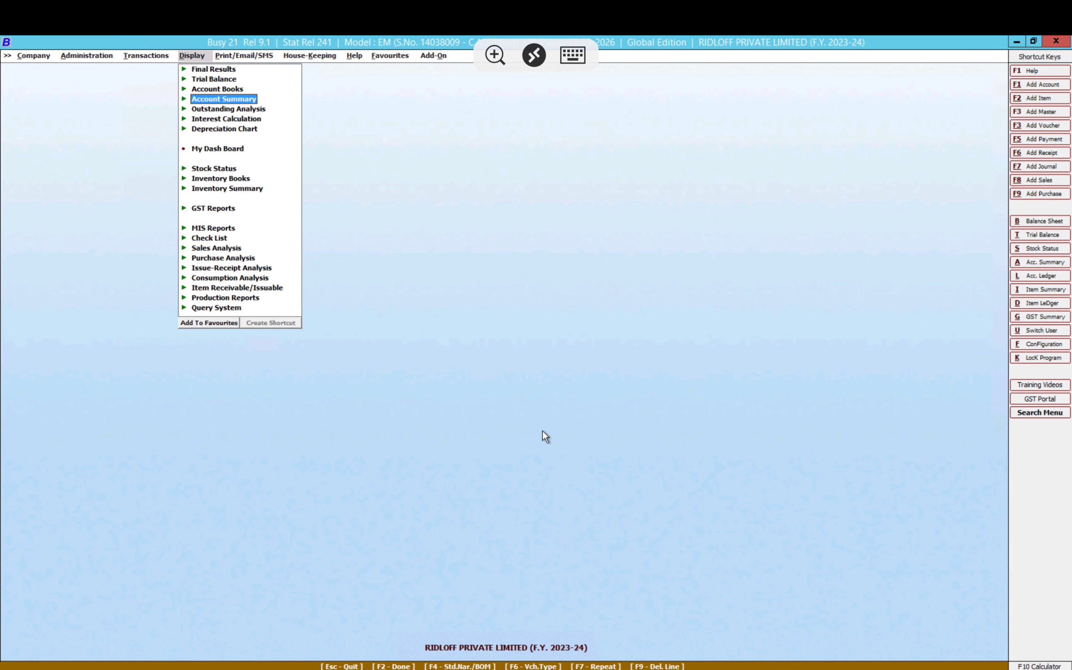
key(Down)
key(Return)
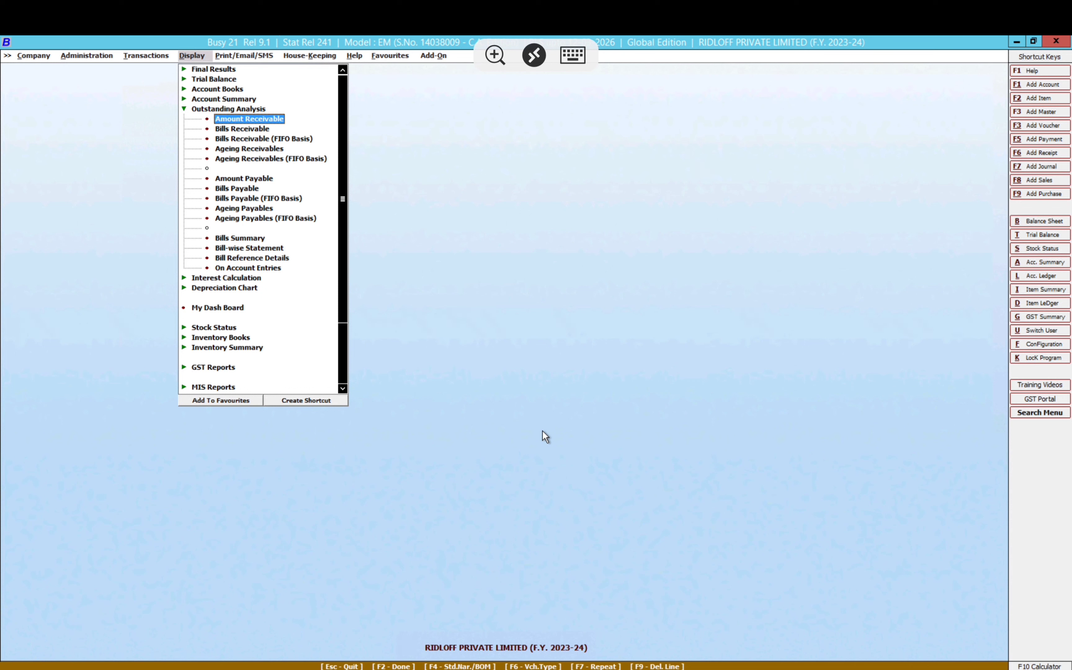
key(Down)
key(Down)
key(Down)
key(Down)
key(Down)
key(Down)
key(Up)
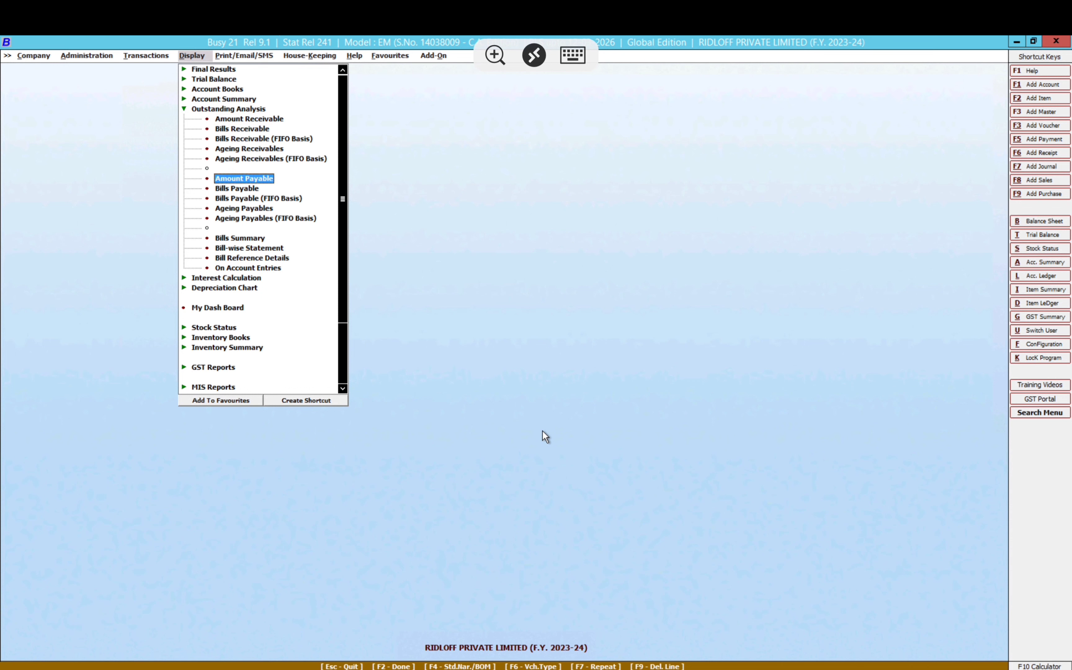
key(Left)
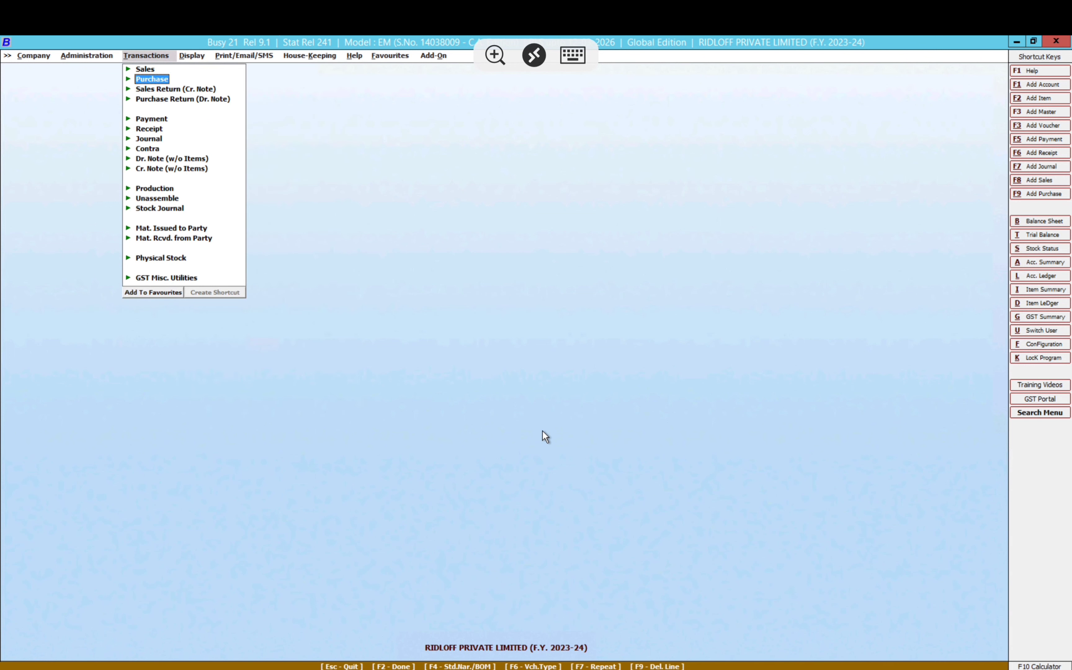